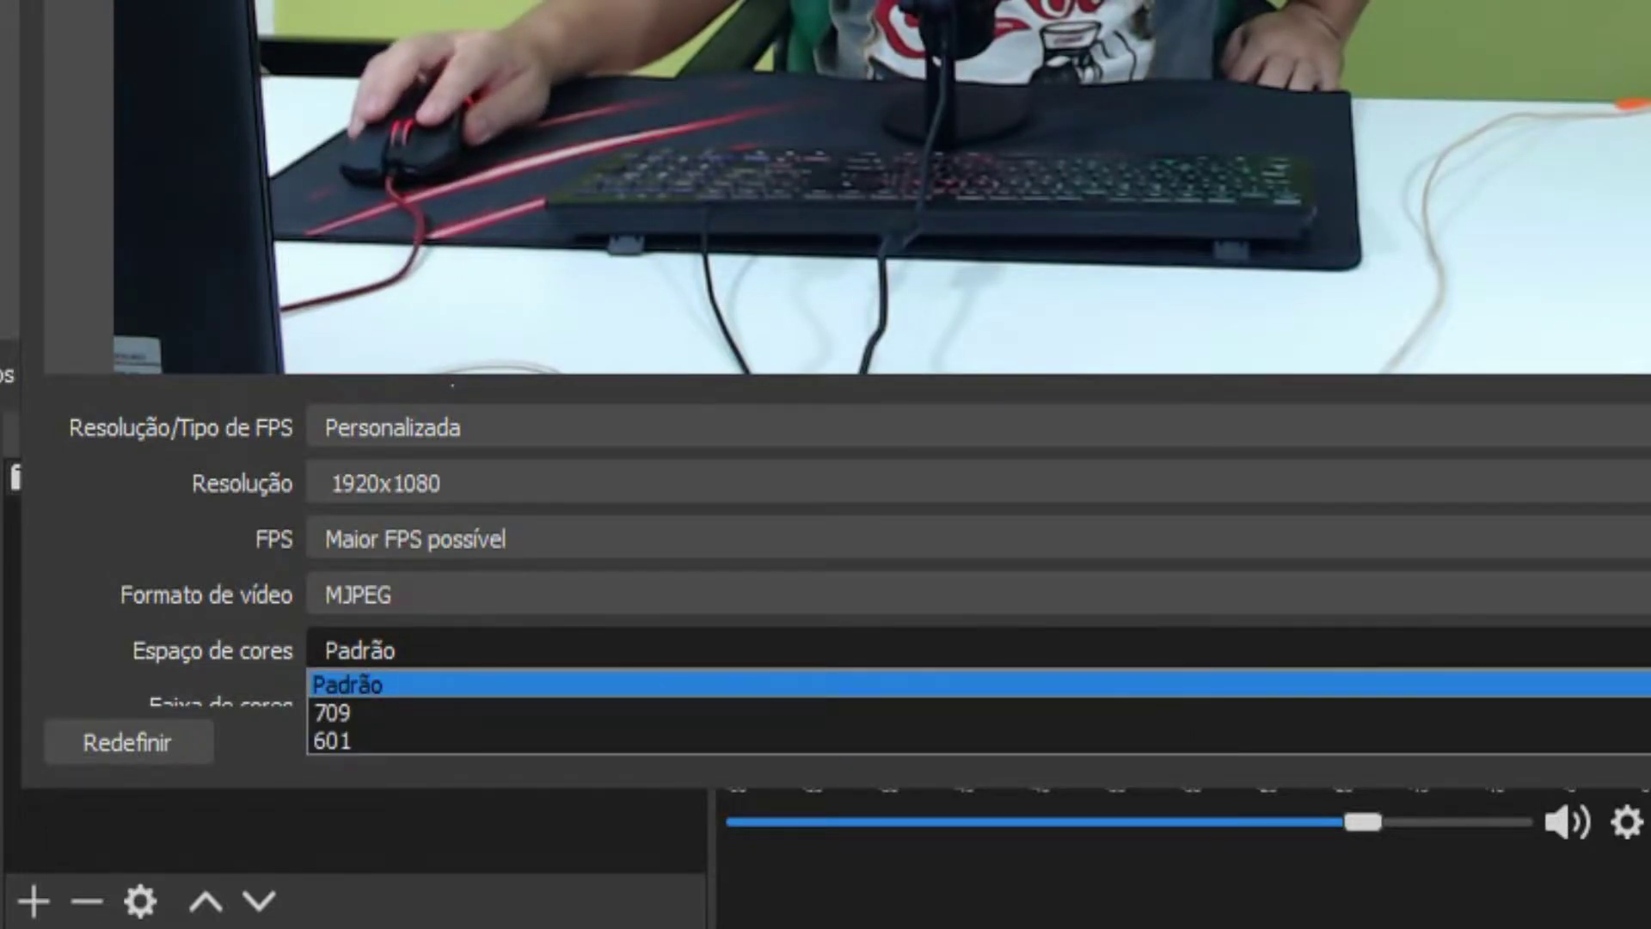
# - Set the webcam's colour space to Padrão and its colour range to Completa
pyautogui.click(405, 693)
pyautogui.scroll(-2, 405, 693)
pyautogui.scroll(-1, 619, 633)
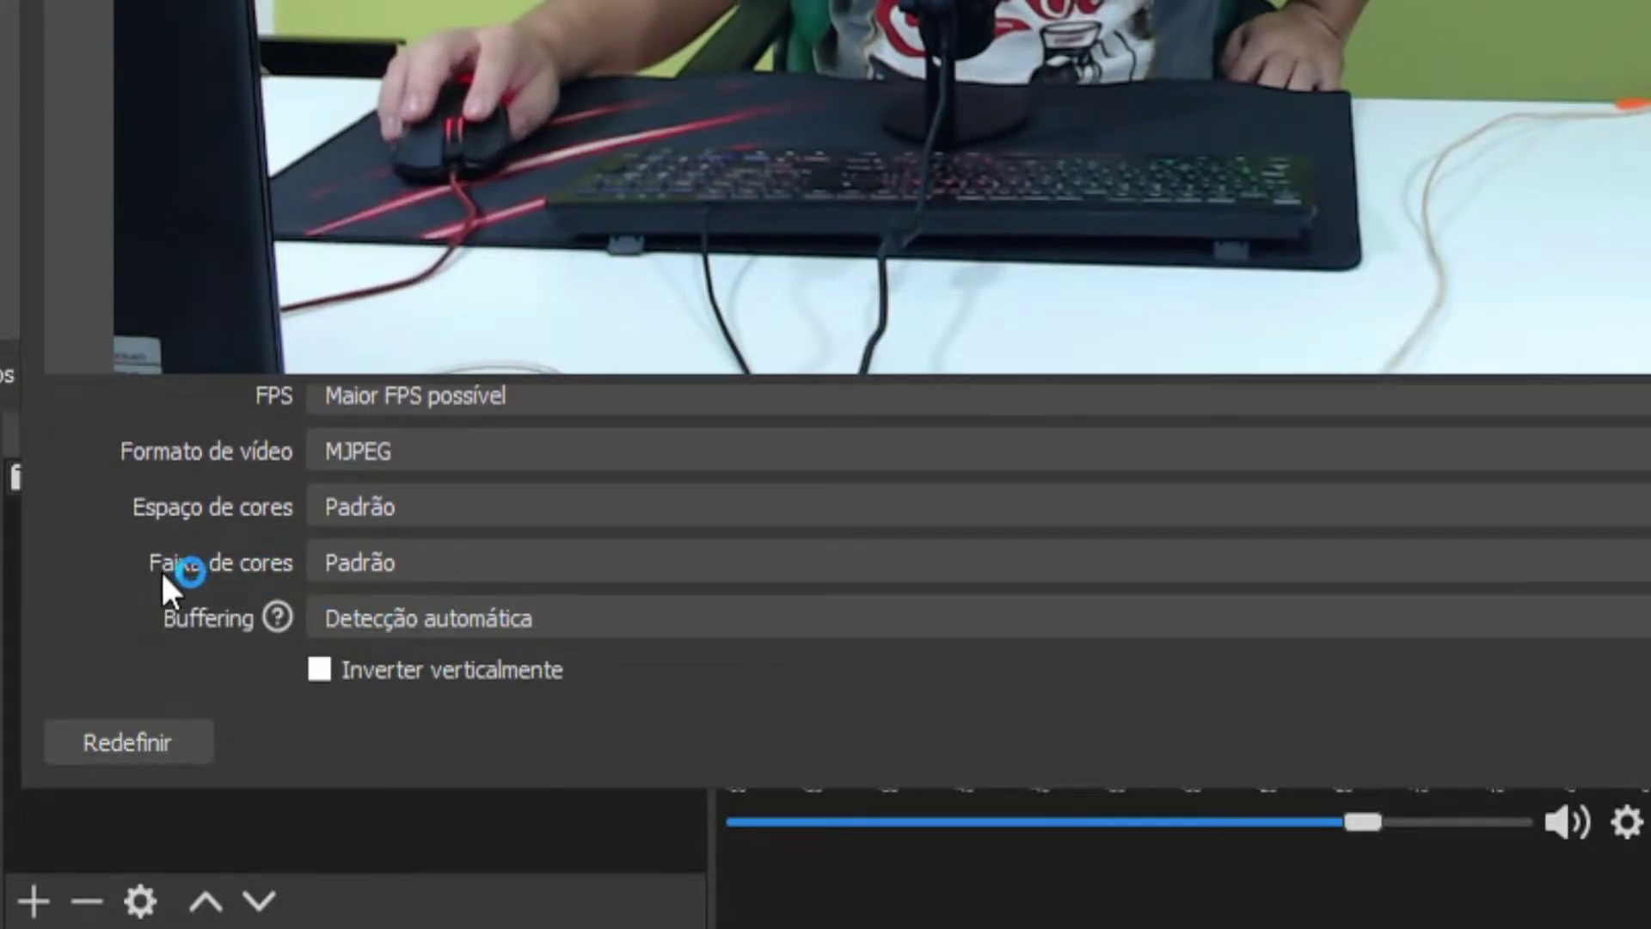
pyautogui.click(380, 564)
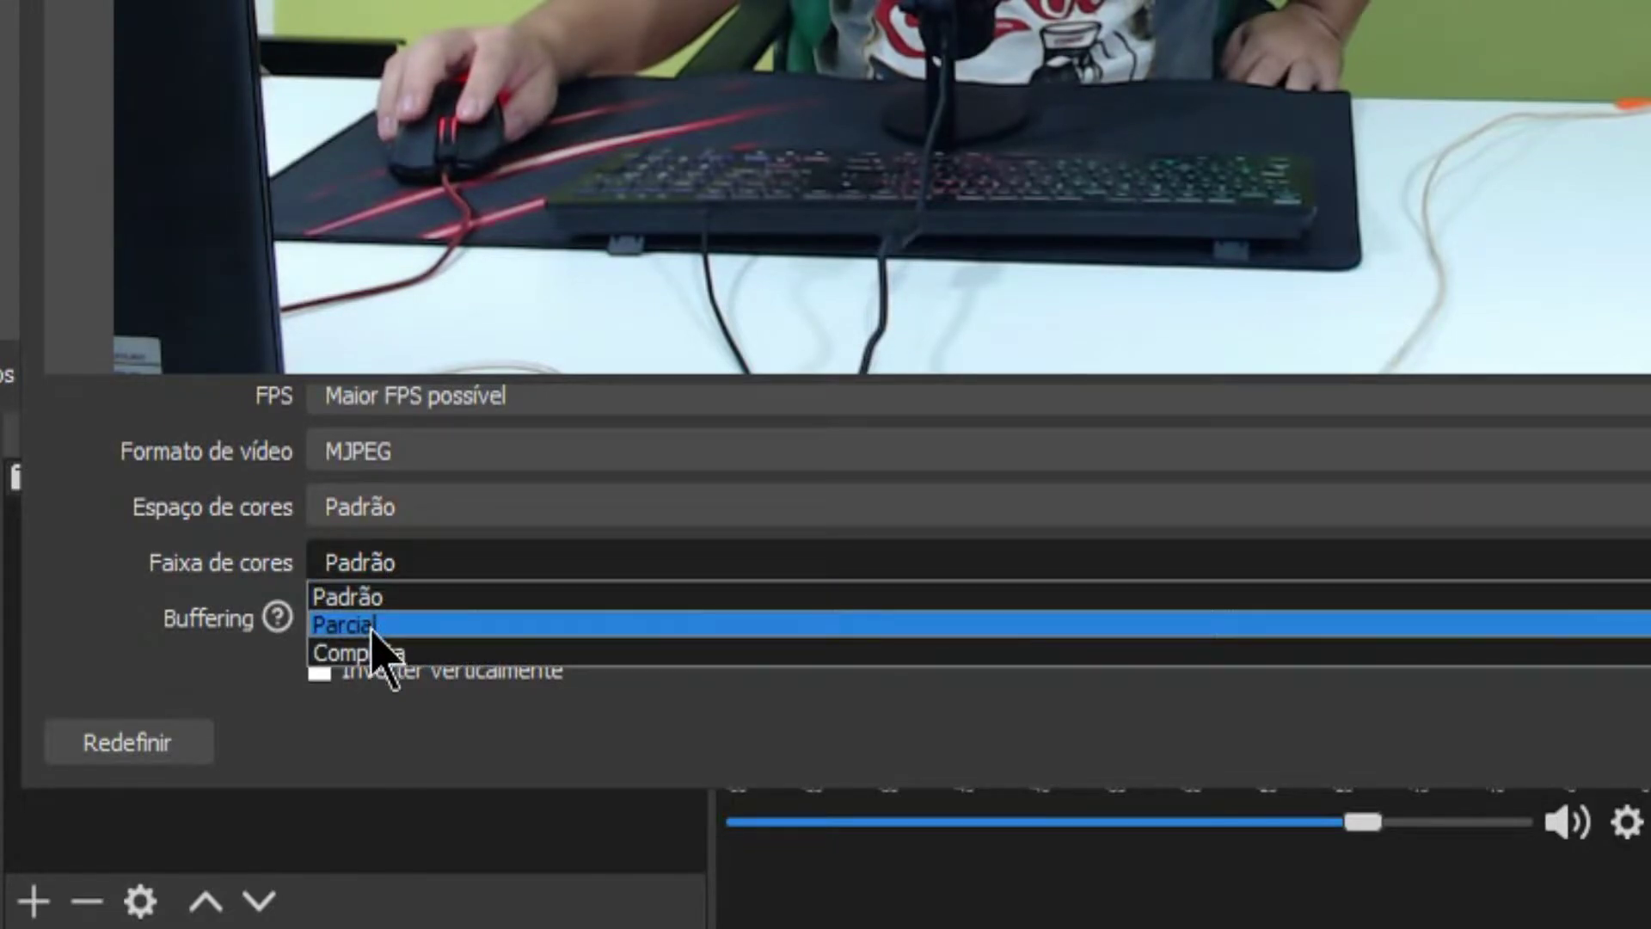
pyautogui.click(383, 654)
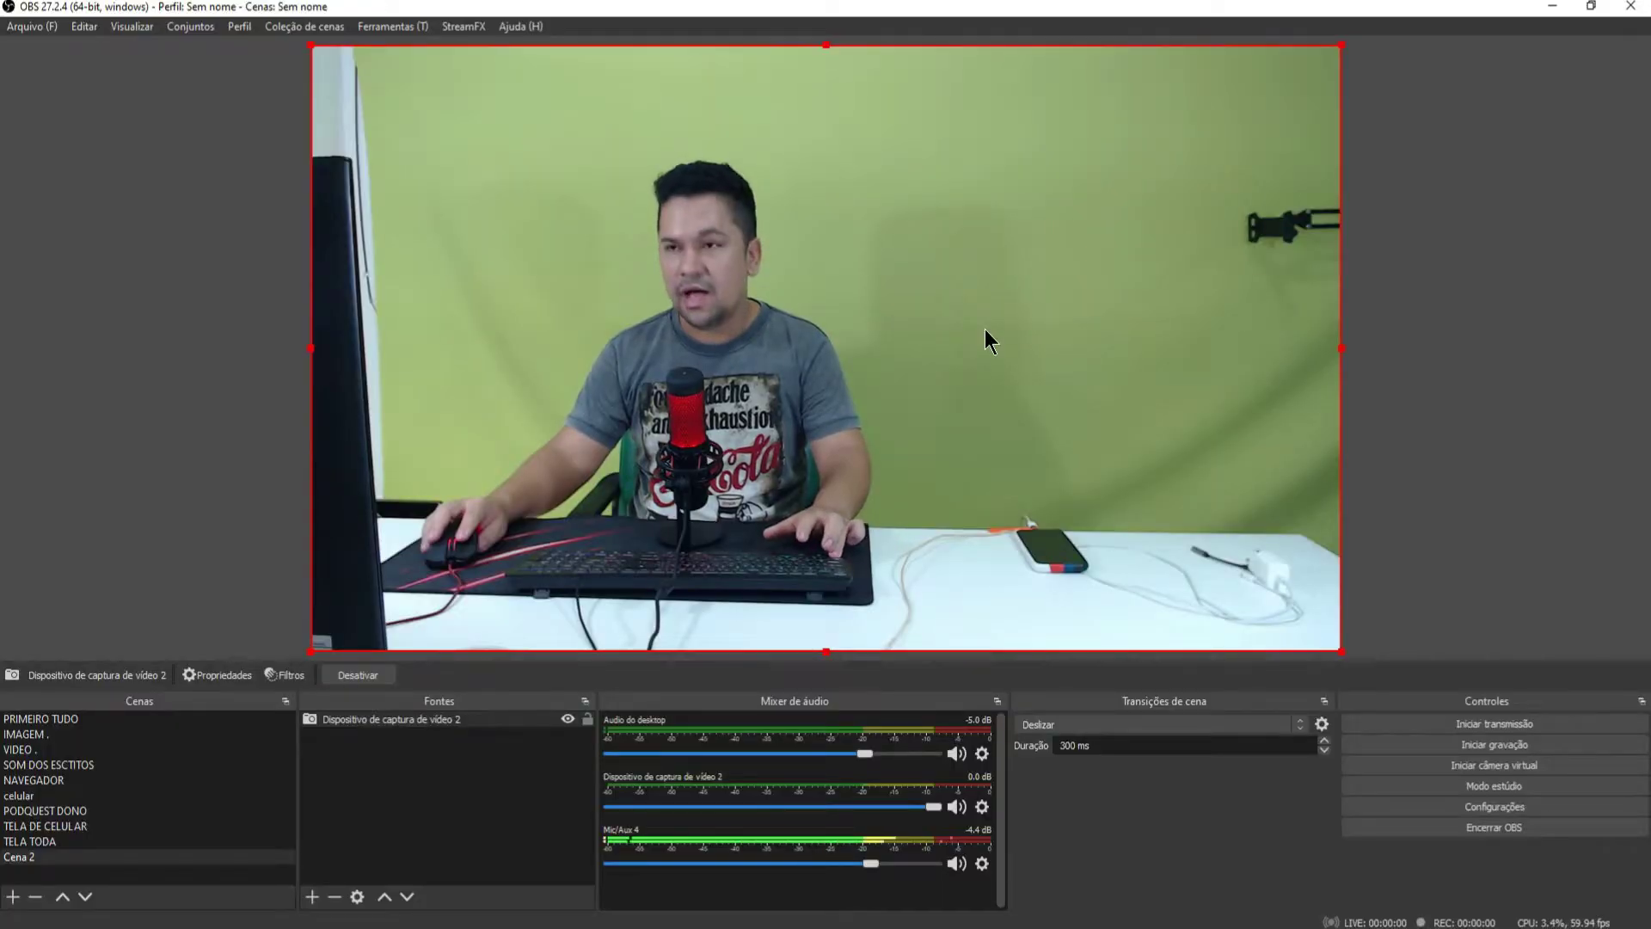
# - Crop the webcam source on all four sides to a roughly square frame around the presenter's head and torso
pyautogui.press('alt')
pyautogui.moveTo(311, 348); pyautogui.dragTo(548, 334)
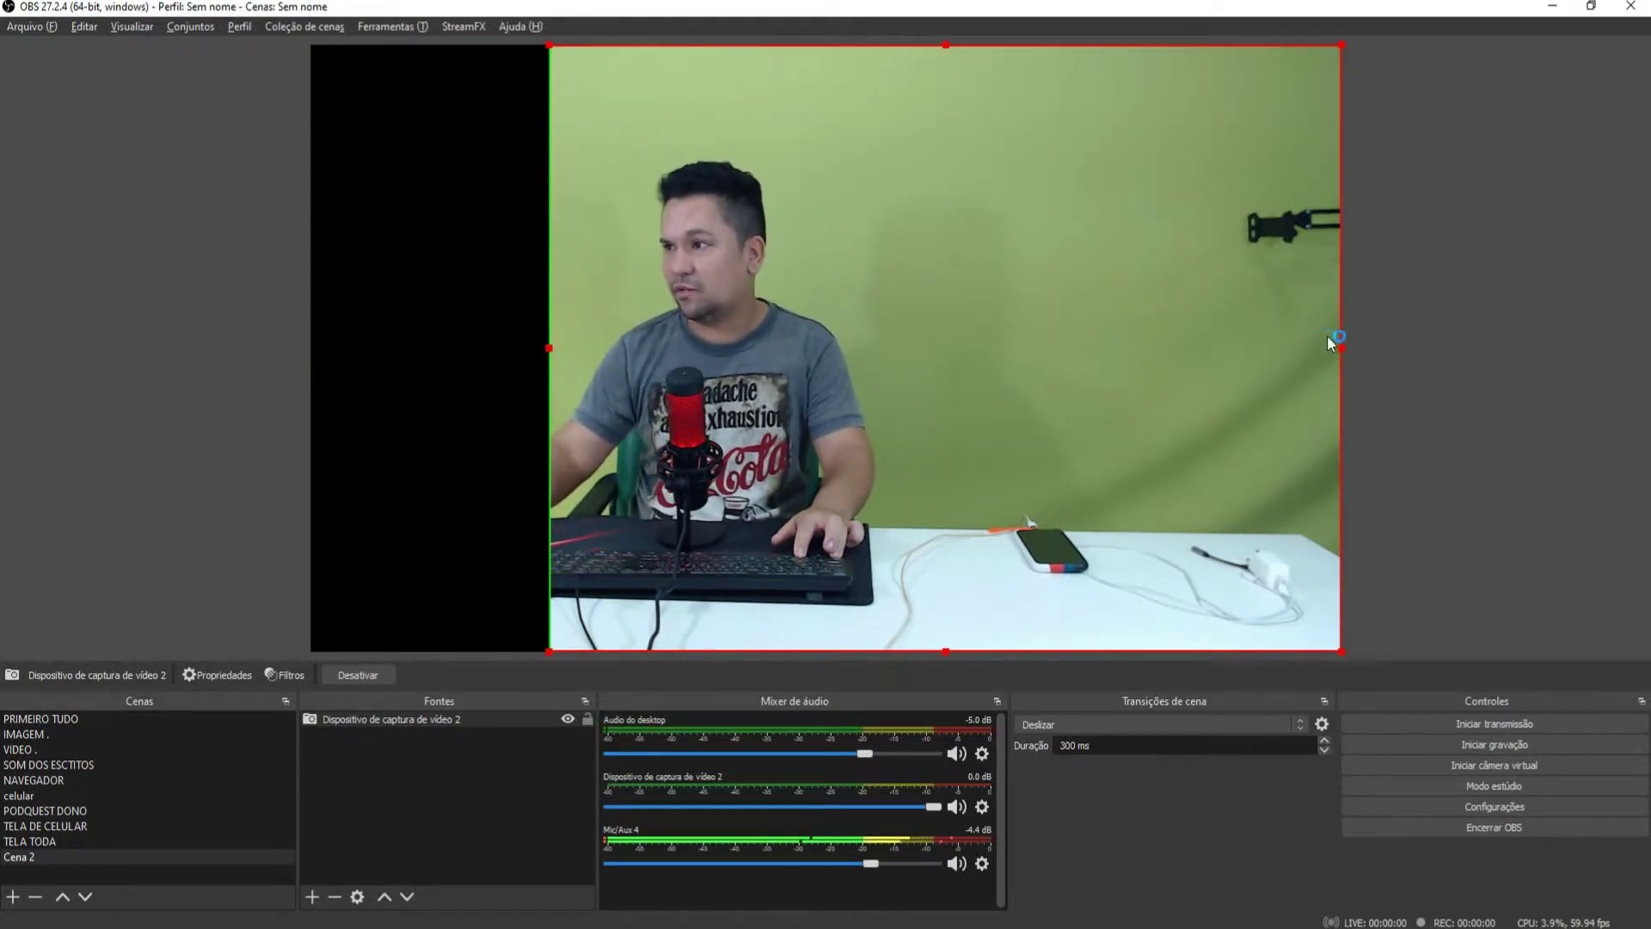
pyautogui.moveTo(1339, 347); pyautogui.dragTo(864, 373)
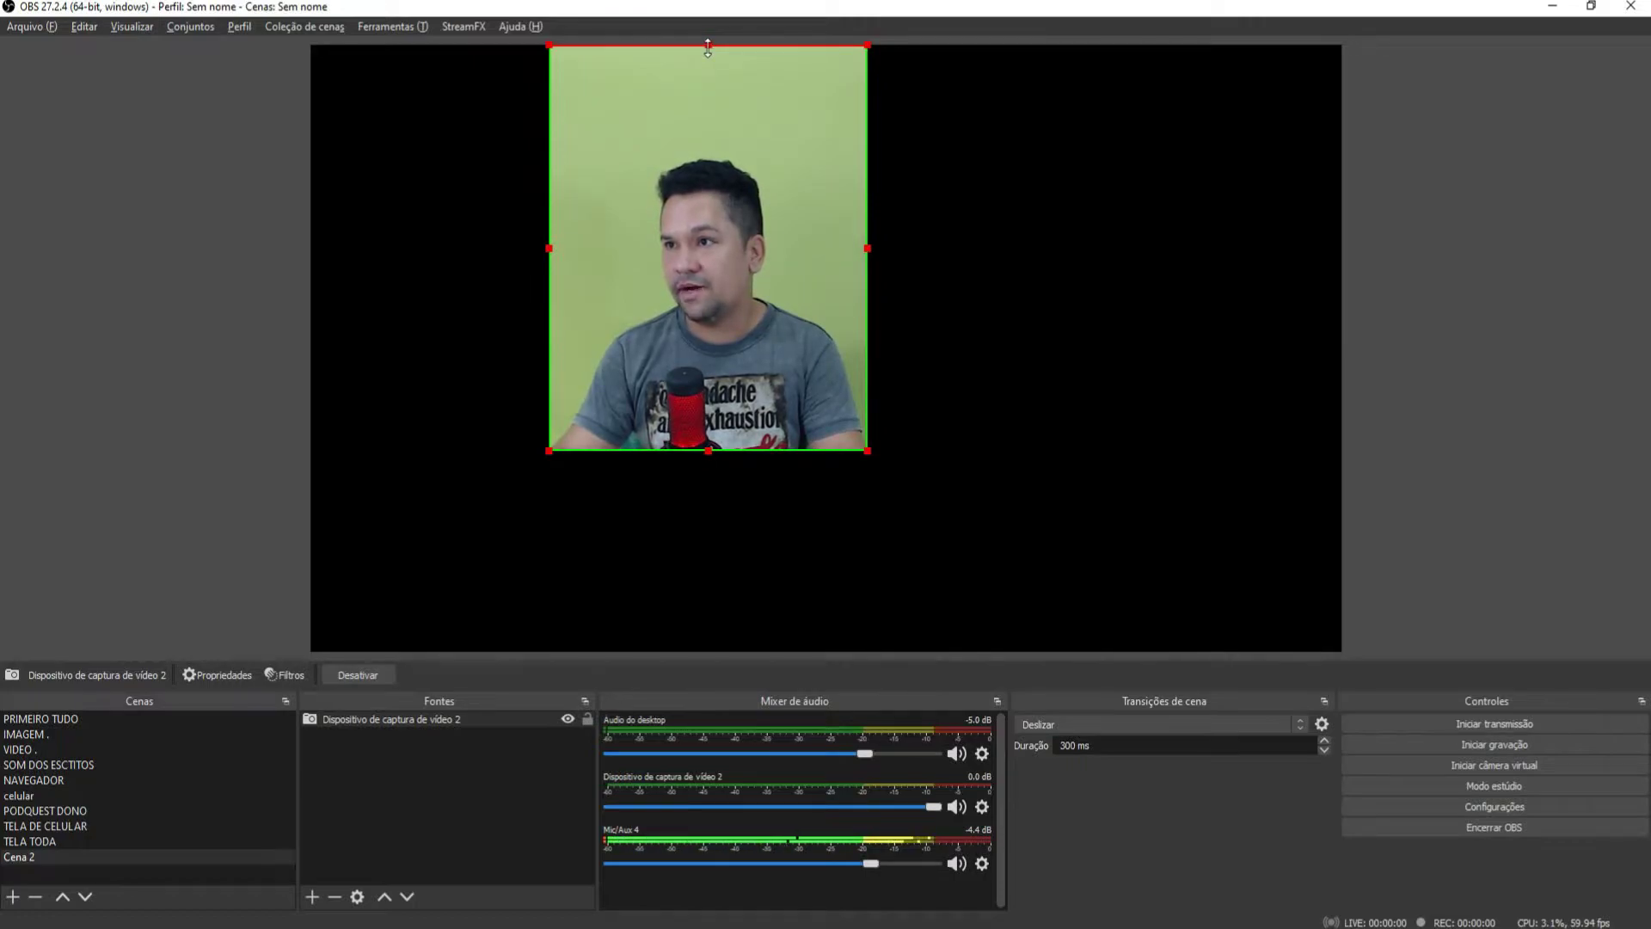
pyautogui.moveTo(708, 47); pyautogui.dragTo(713, 130)
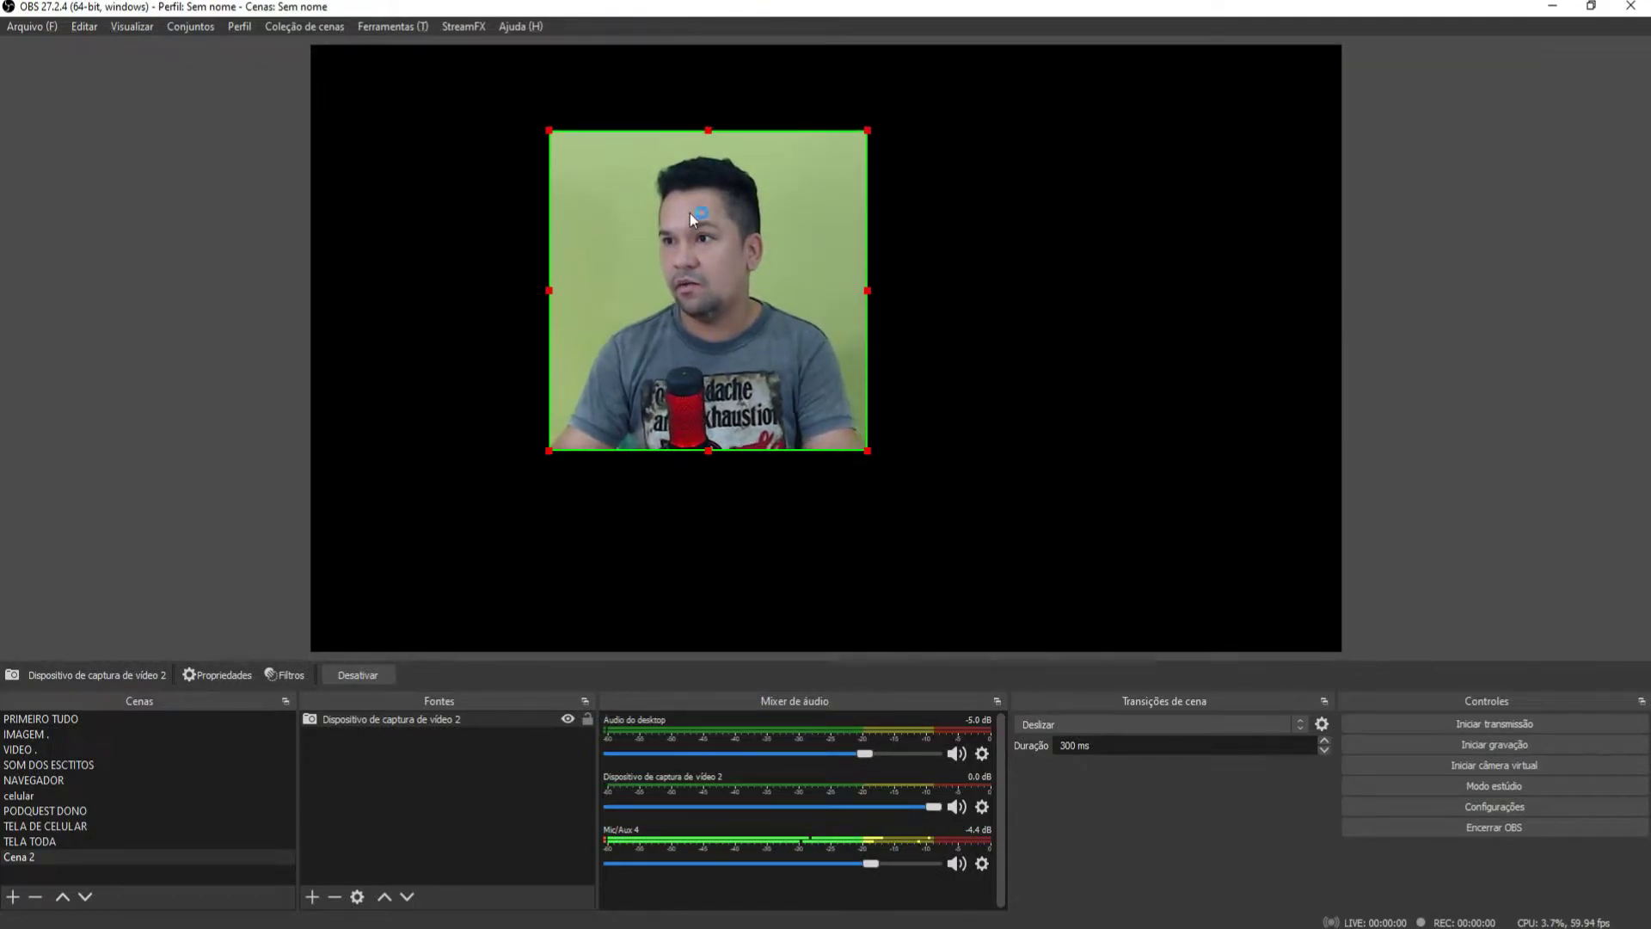
# - Move the cropped webcam source into the lower-right corner of the canvas and scale it down there
pyautogui.moveTo(687, 269); pyautogui.dragTo(1161, 464)
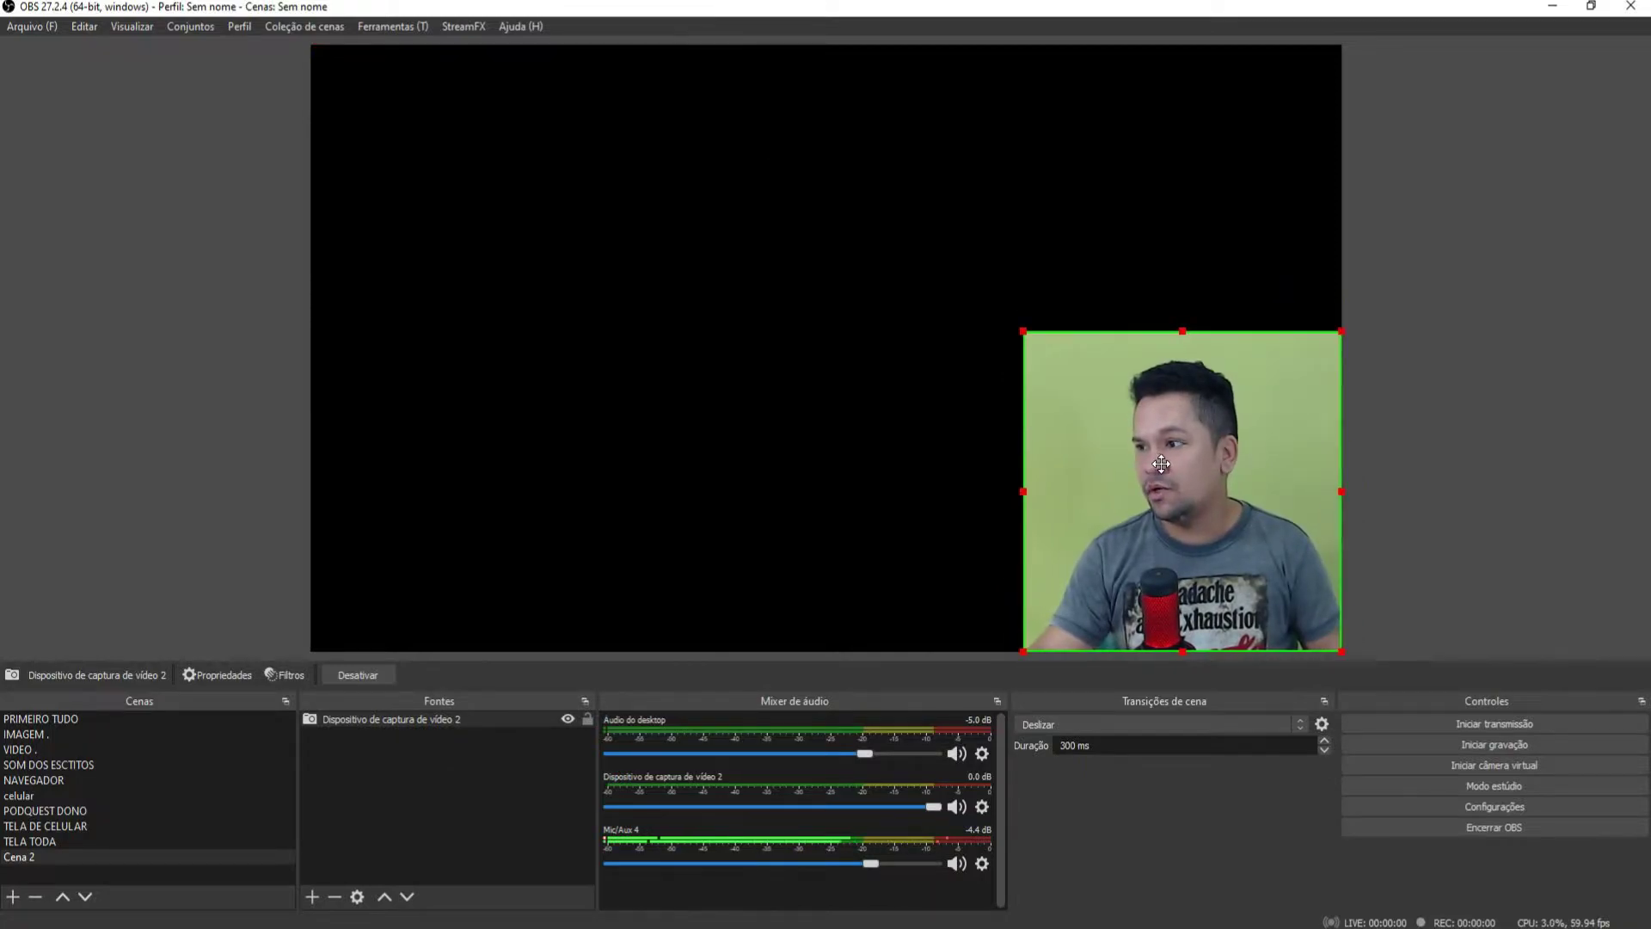
pyautogui.moveTo(1021, 329); pyautogui.dragTo(1130, 437)
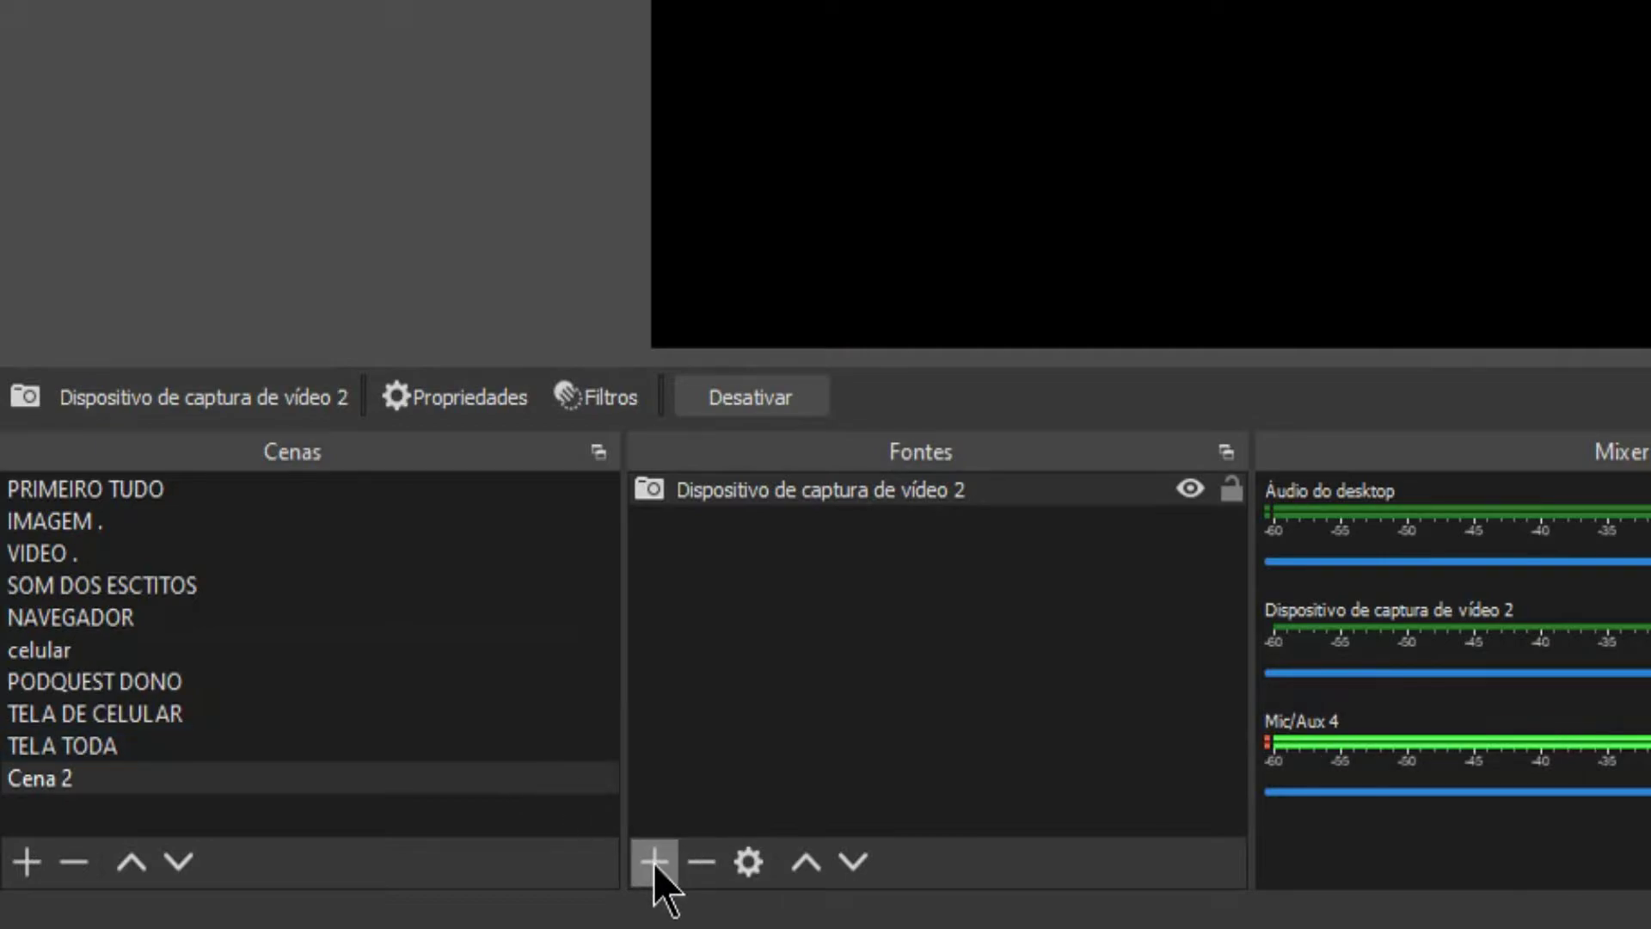
# - Add a new display capture source named Captura de tela 2 for Monitor 1, with cursor capture enabled
pyautogui.click(652, 863)
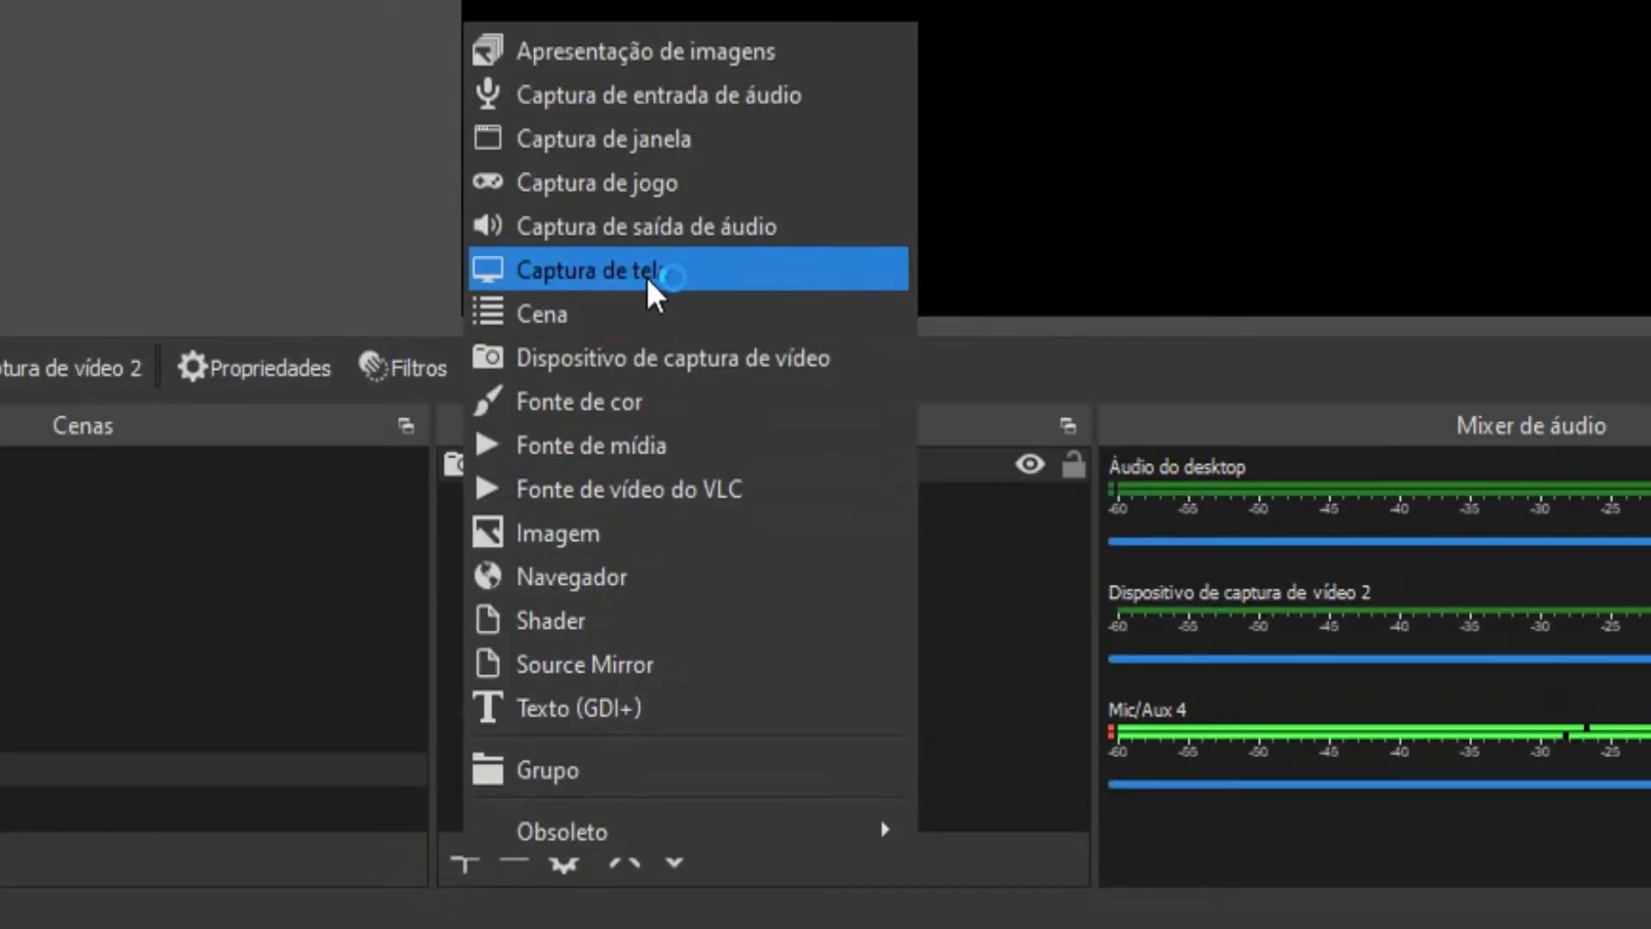
pyautogui.click(646, 276)
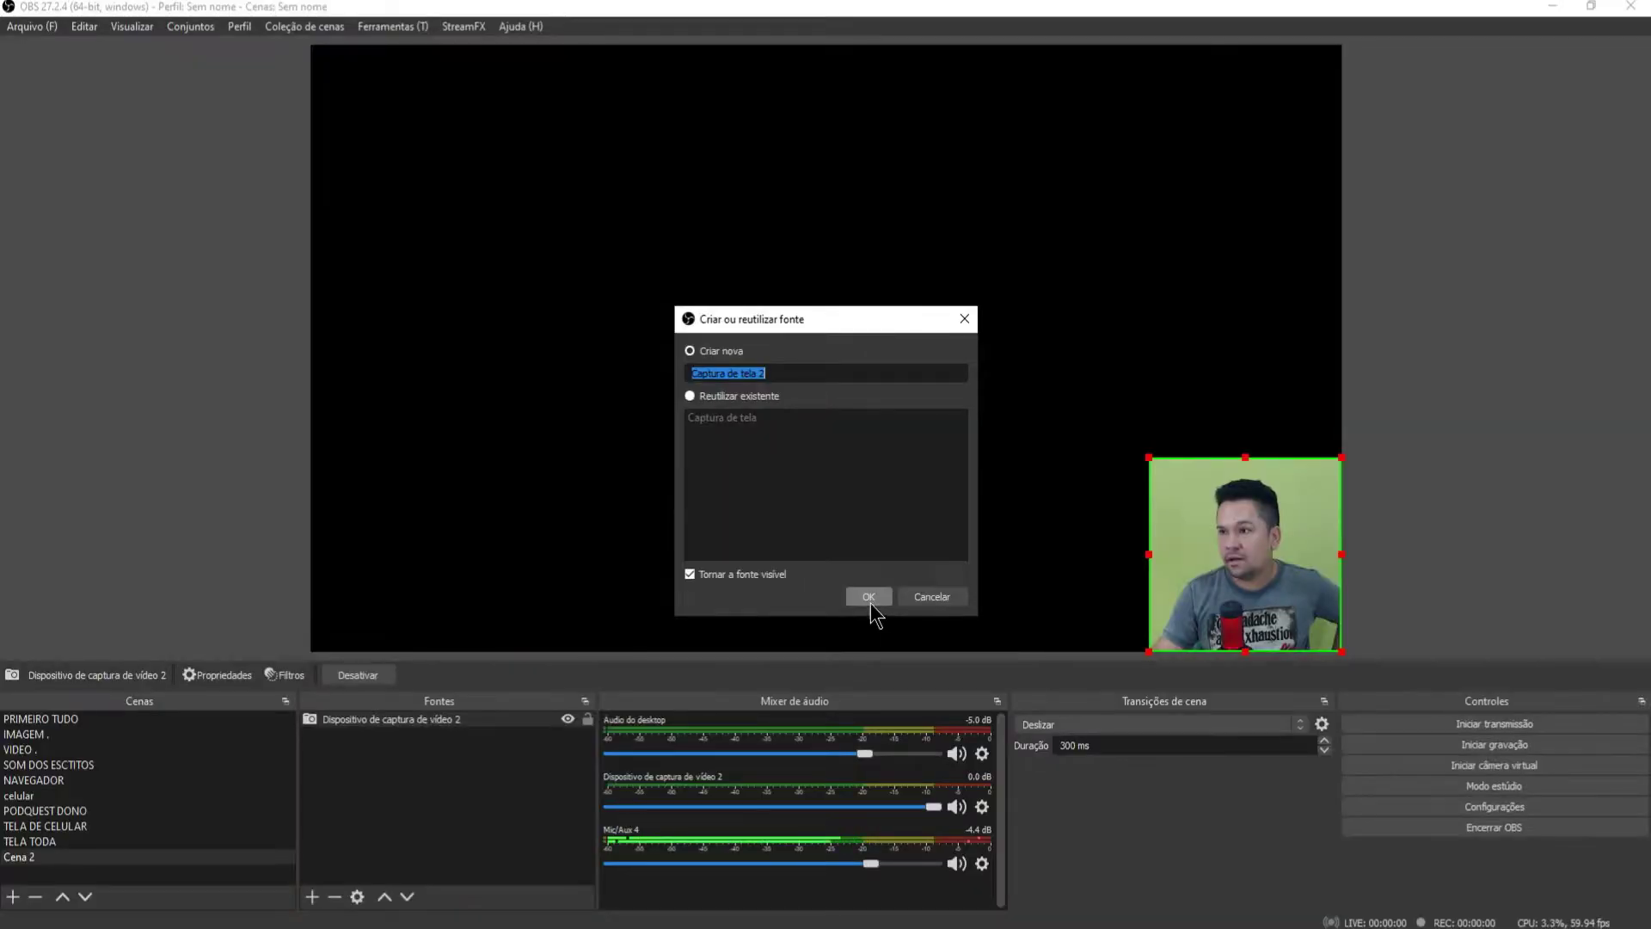
pyautogui.click(1647, 191)
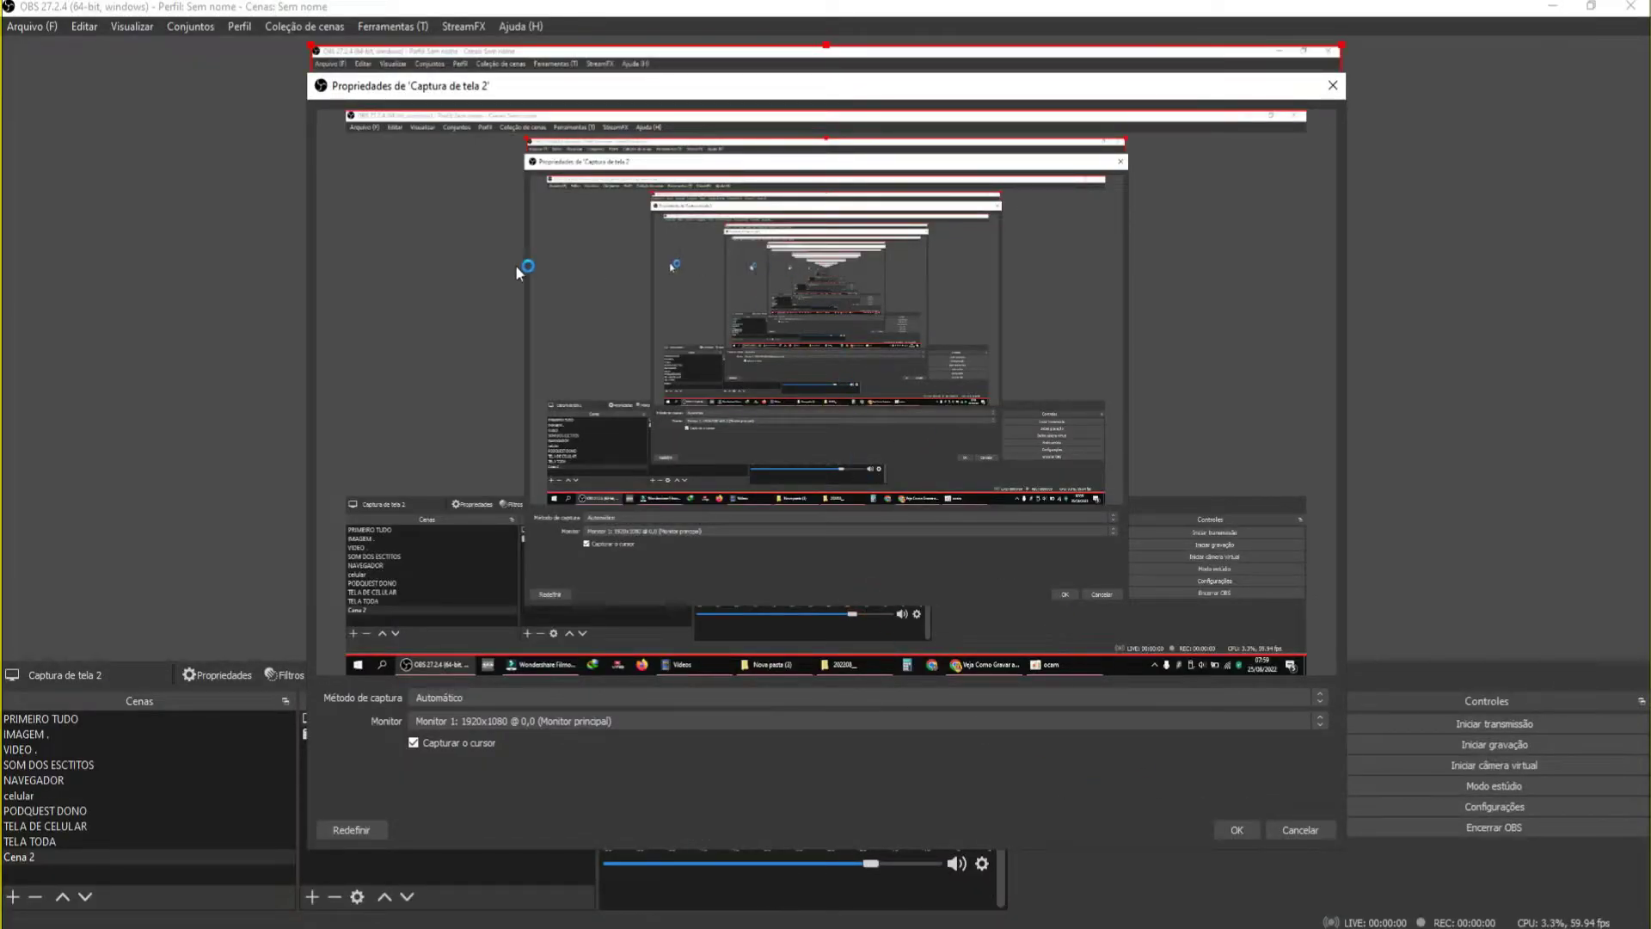
pyautogui.click(1238, 830)
# - Reorder the sources so that Captura de tela 2 lies below the webcam source
pyautogui.click(460, 839)
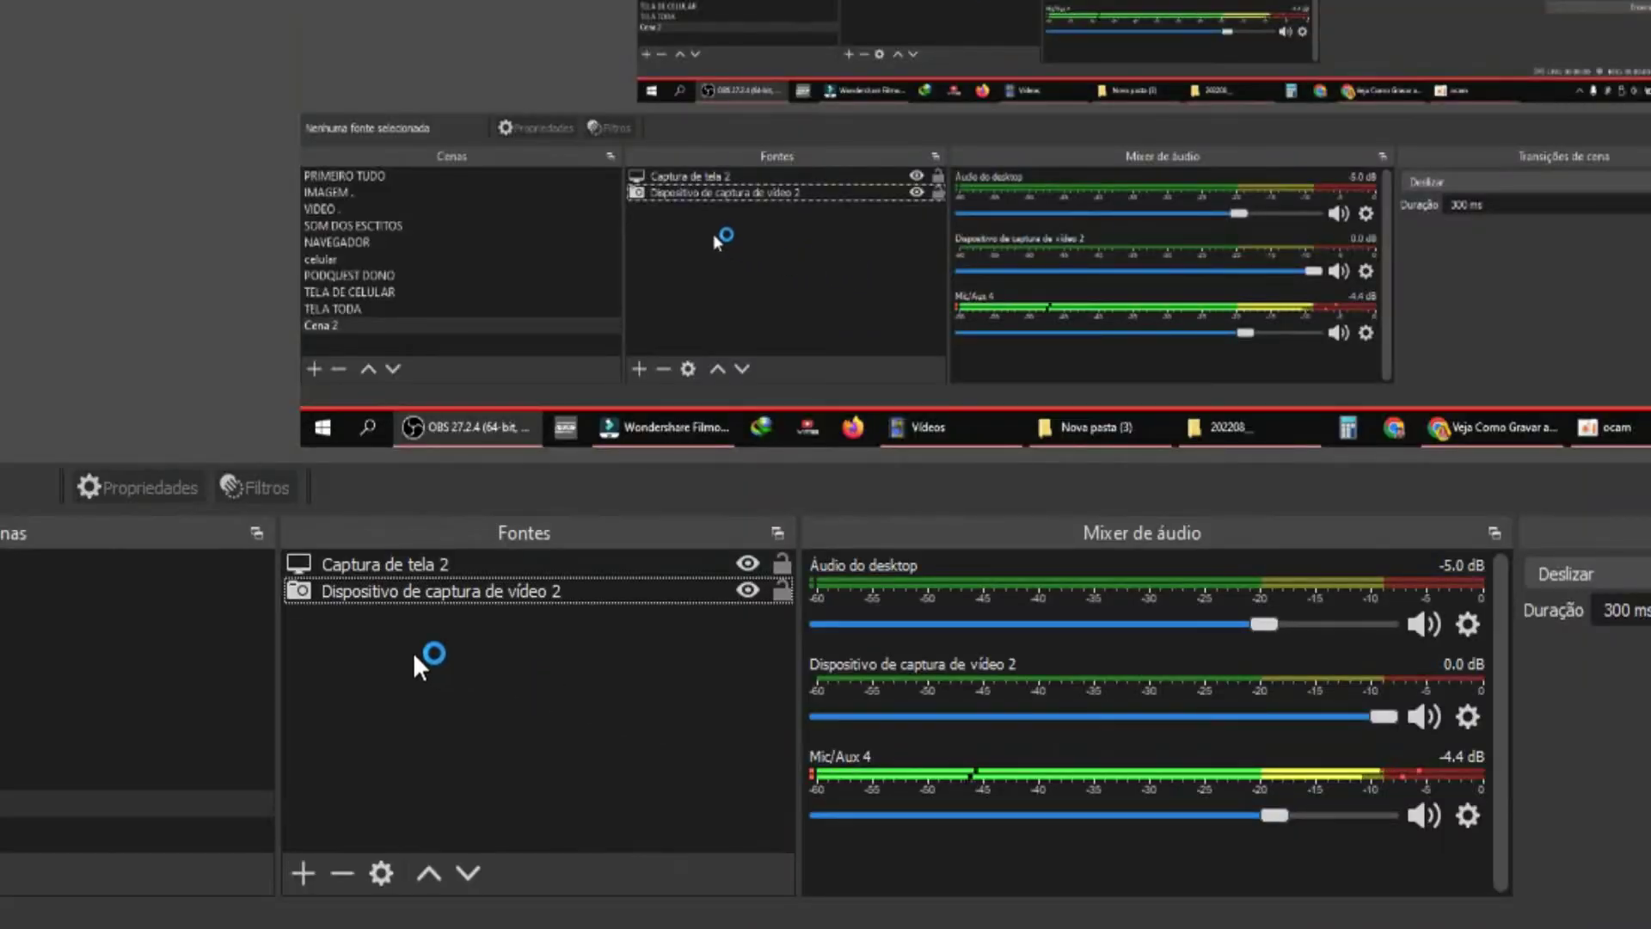
pyautogui.click(364, 722)
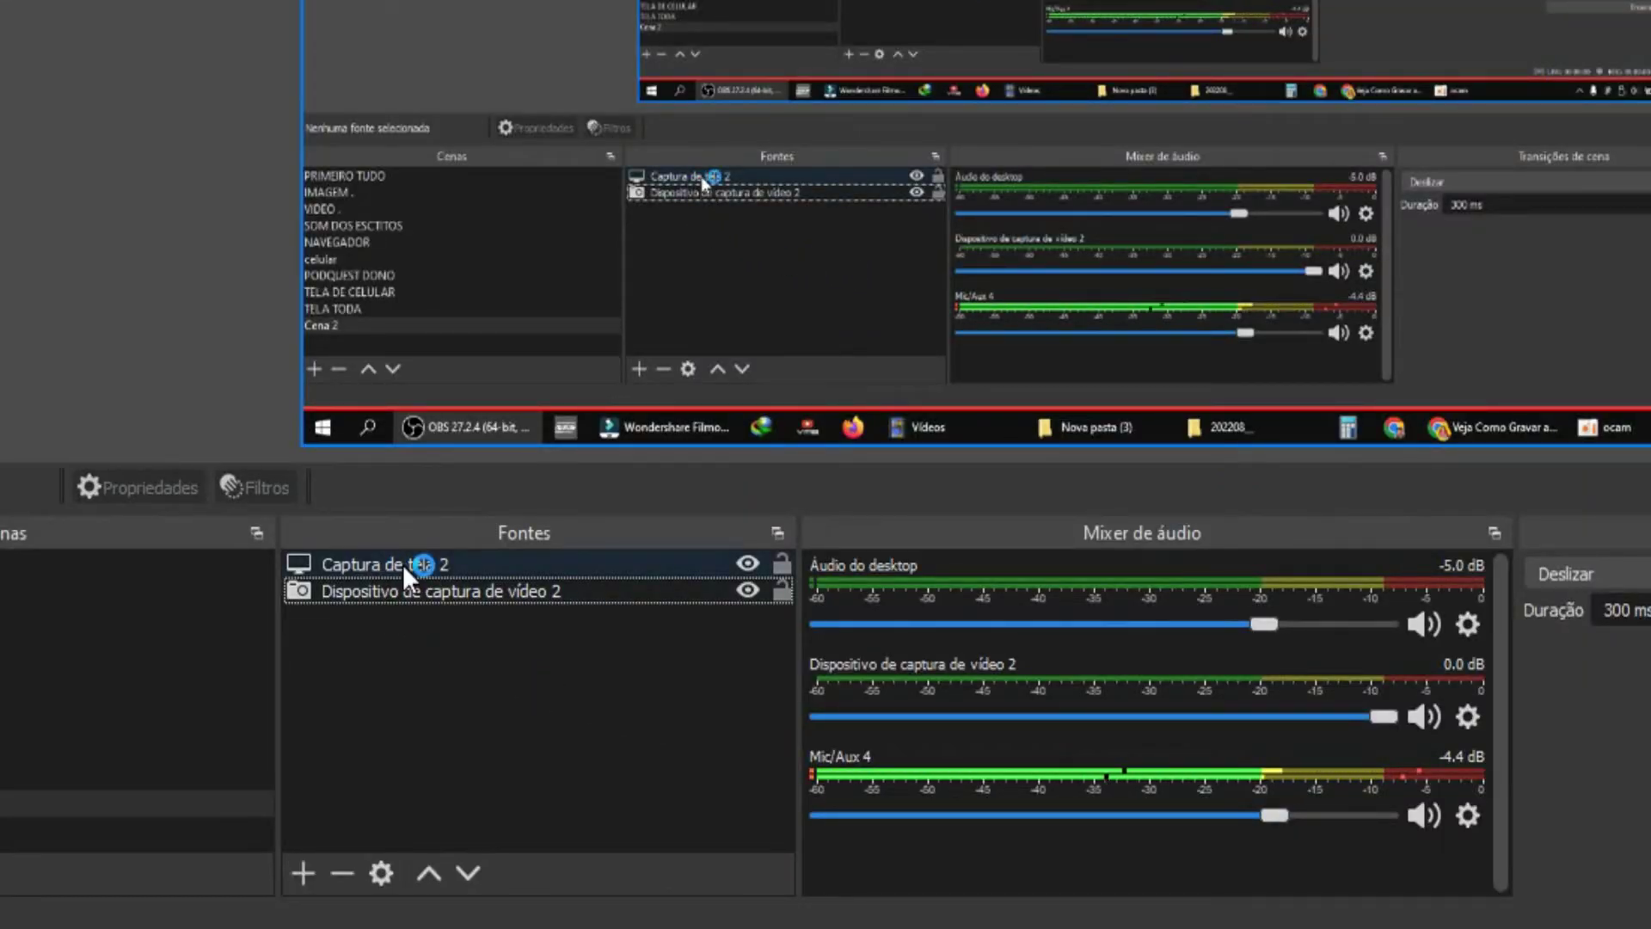
pyautogui.moveTo(402, 564); pyautogui.dragTo(509, 764)
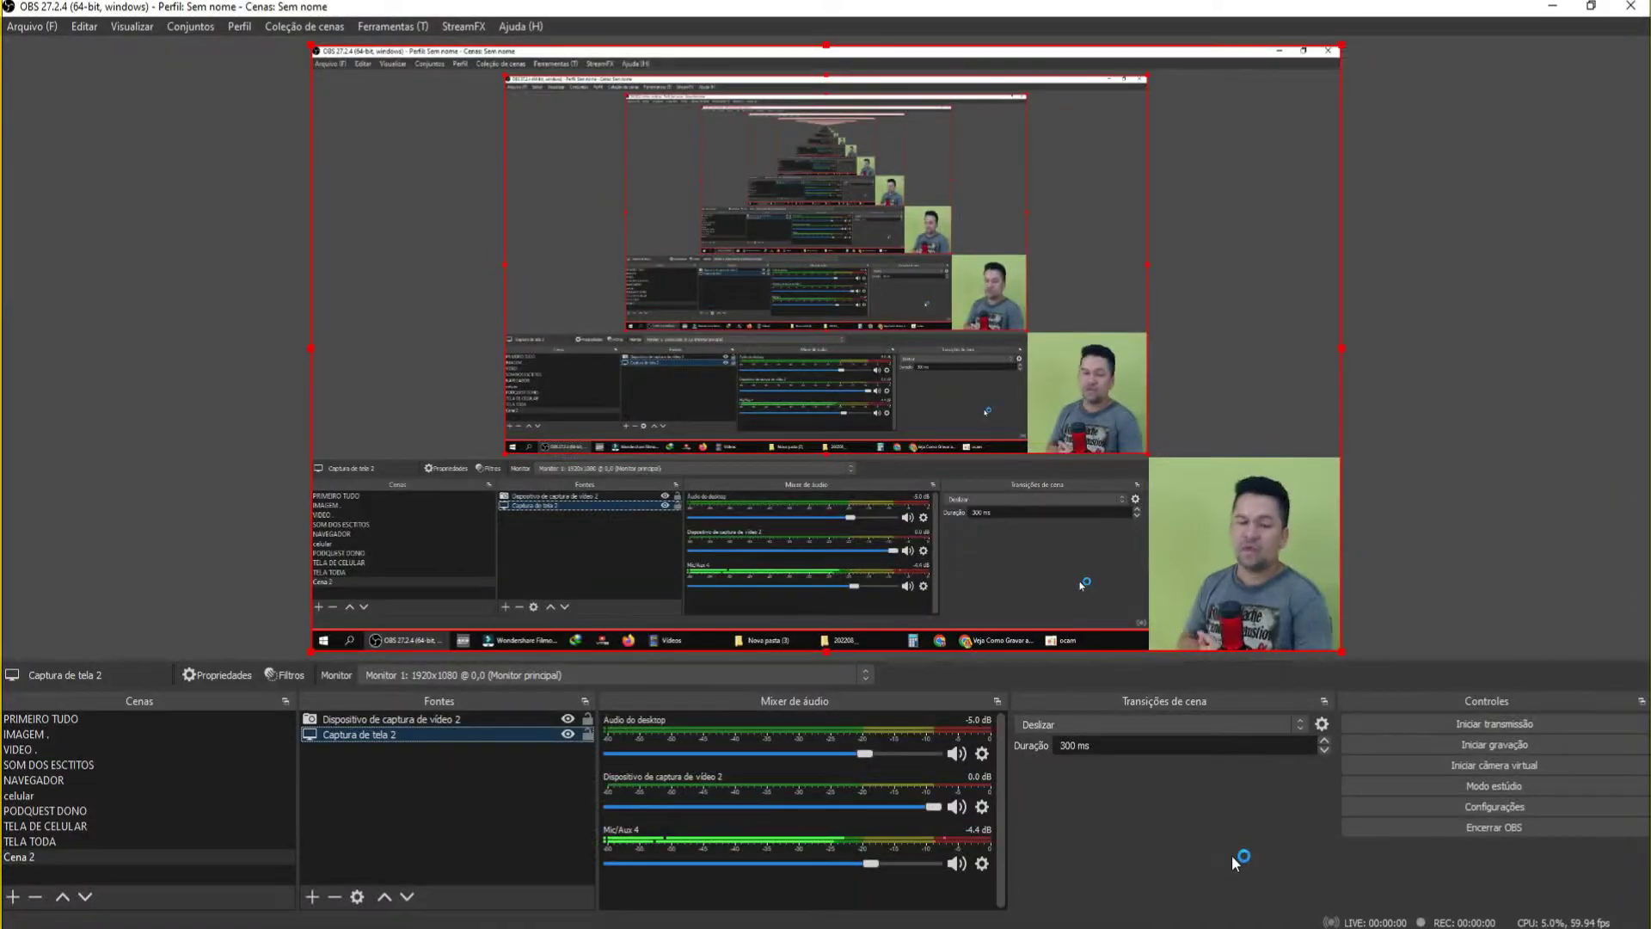
# - Shrink the webcam overlay slightly from its upper-left corner, keeping it in the canvas's lower-right corner
pyautogui.click(1253, 561)
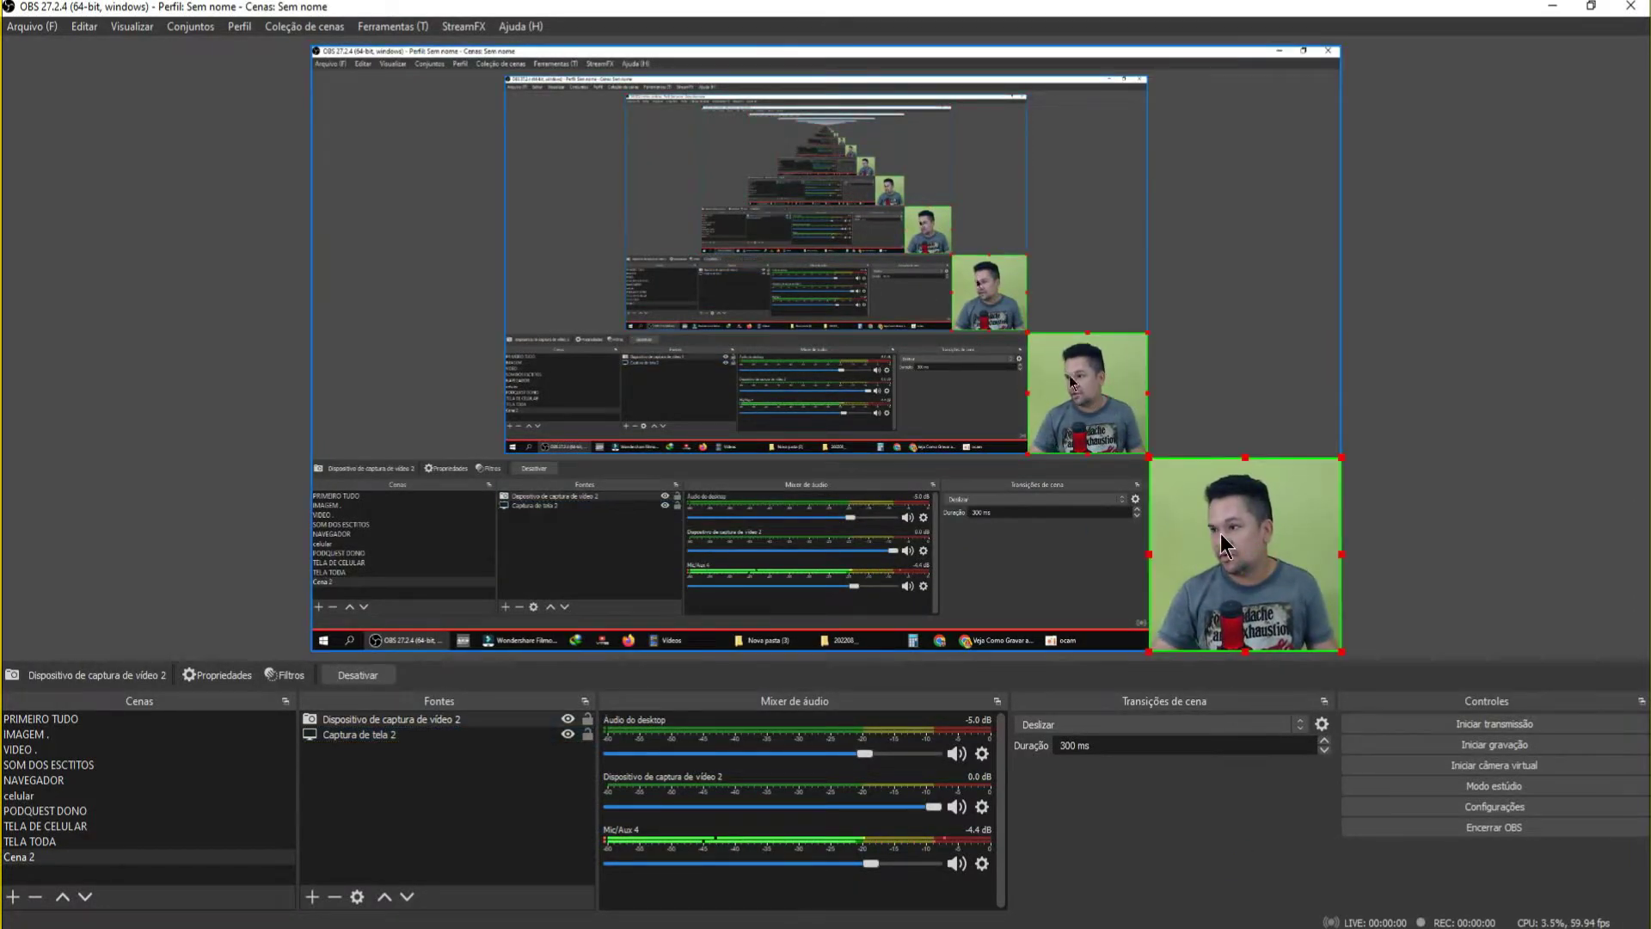
pyautogui.click(1145, 520)
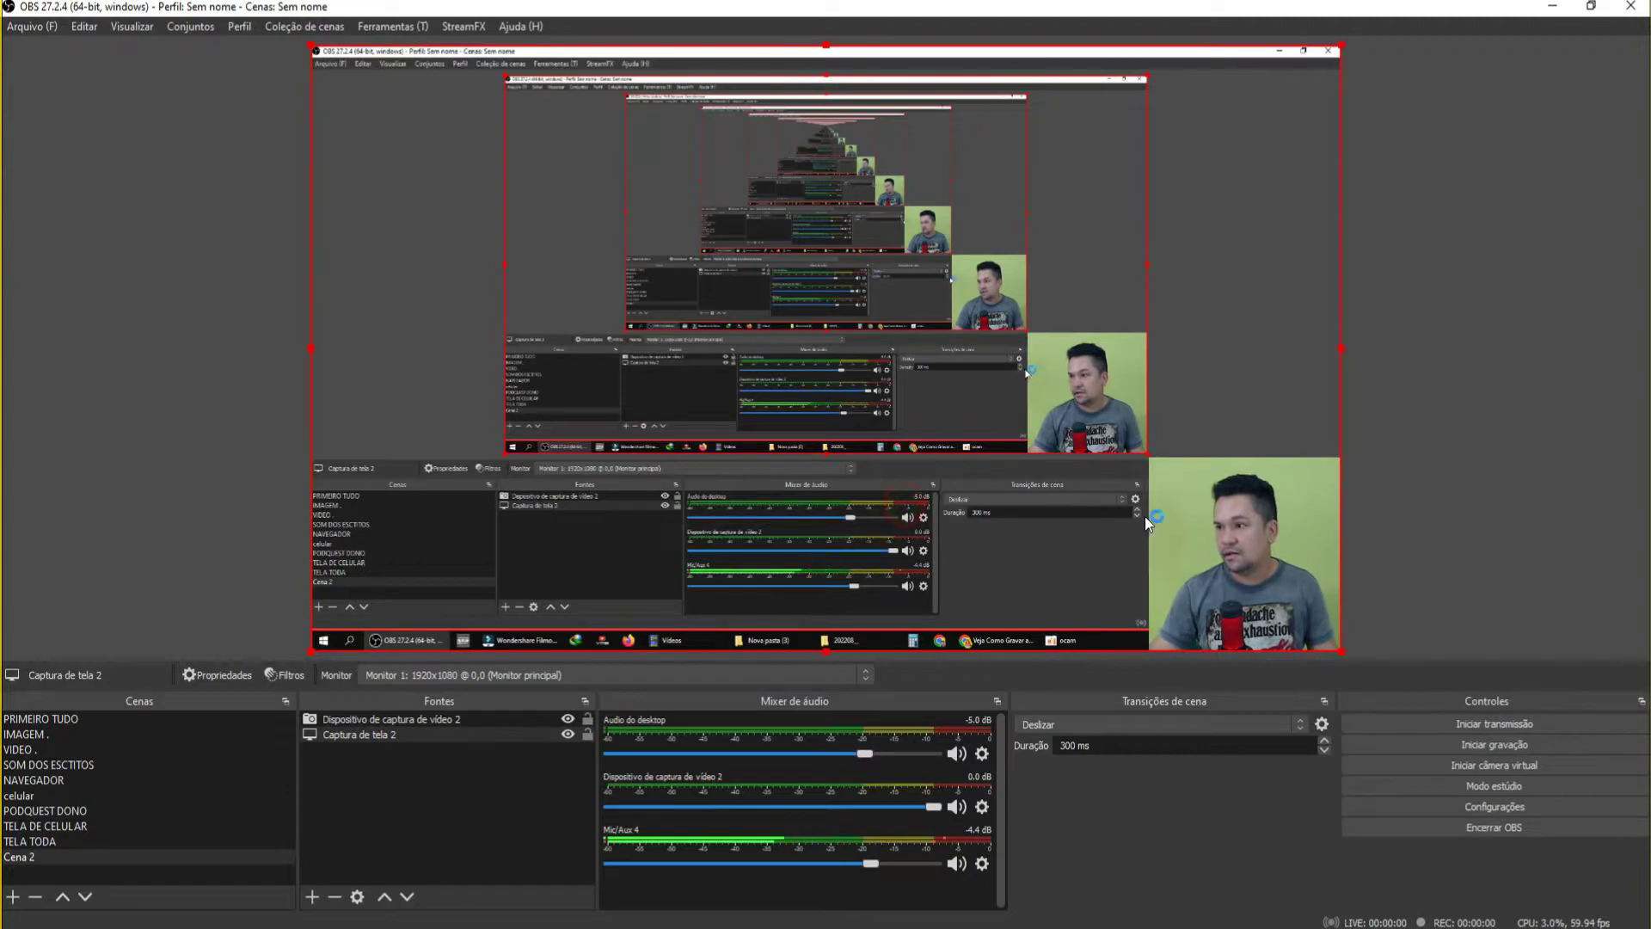
pyautogui.click(1183, 519)
pyautogui.moveTo(1148, 459); pyautogui.dragTo(1169, 478)
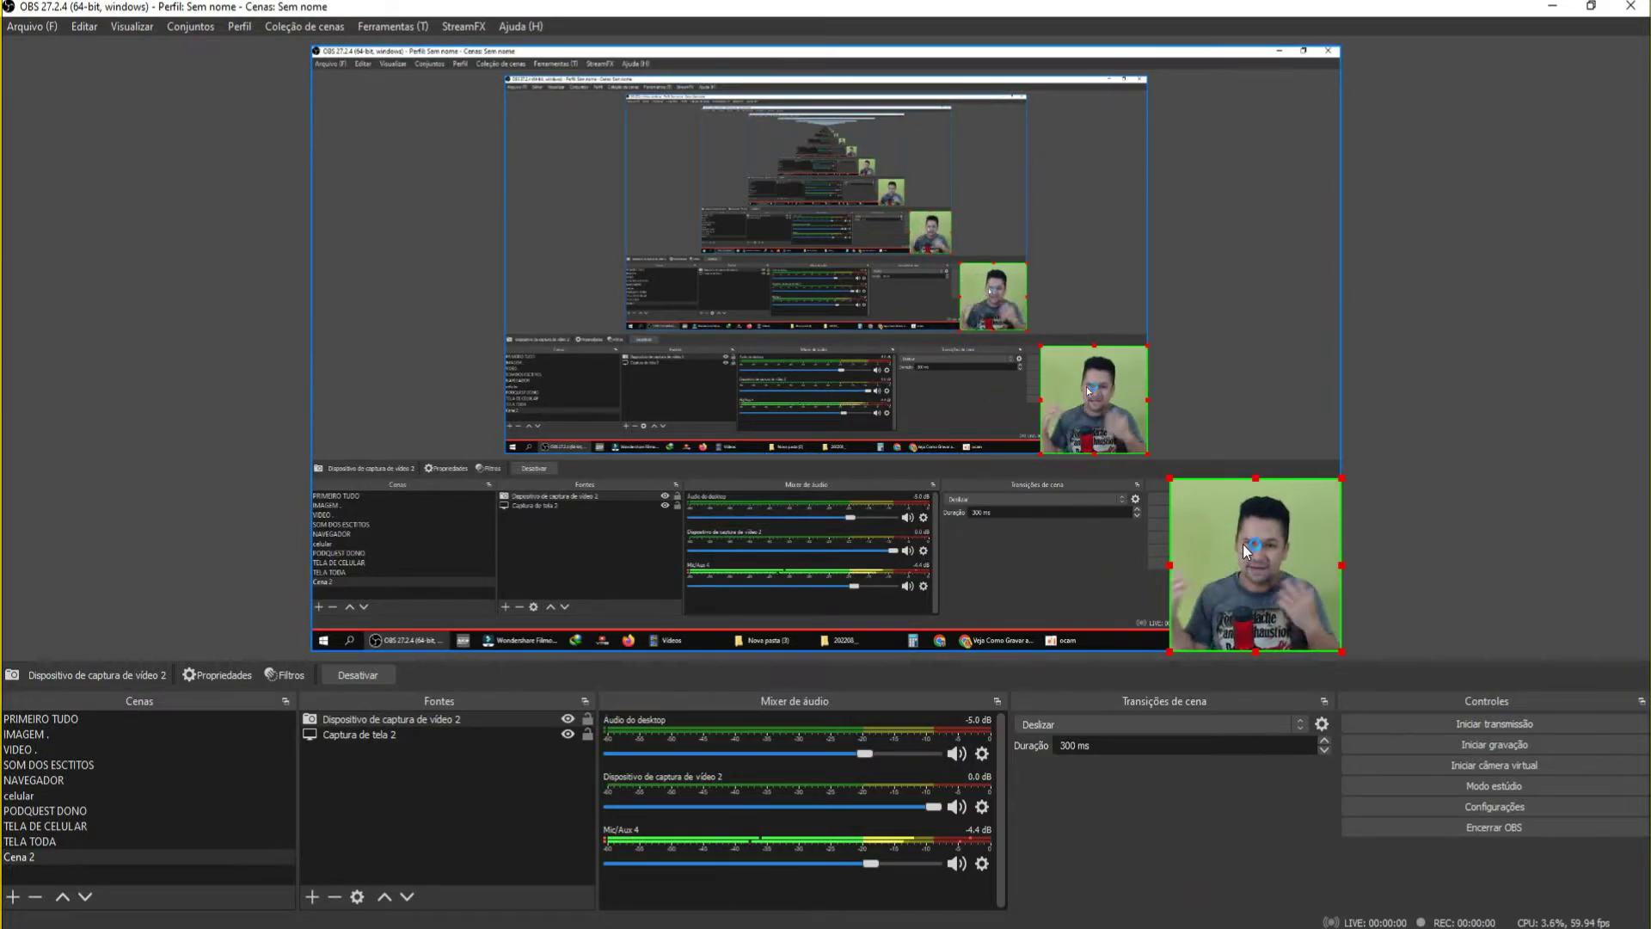
pyautogui.click(1148, 807)
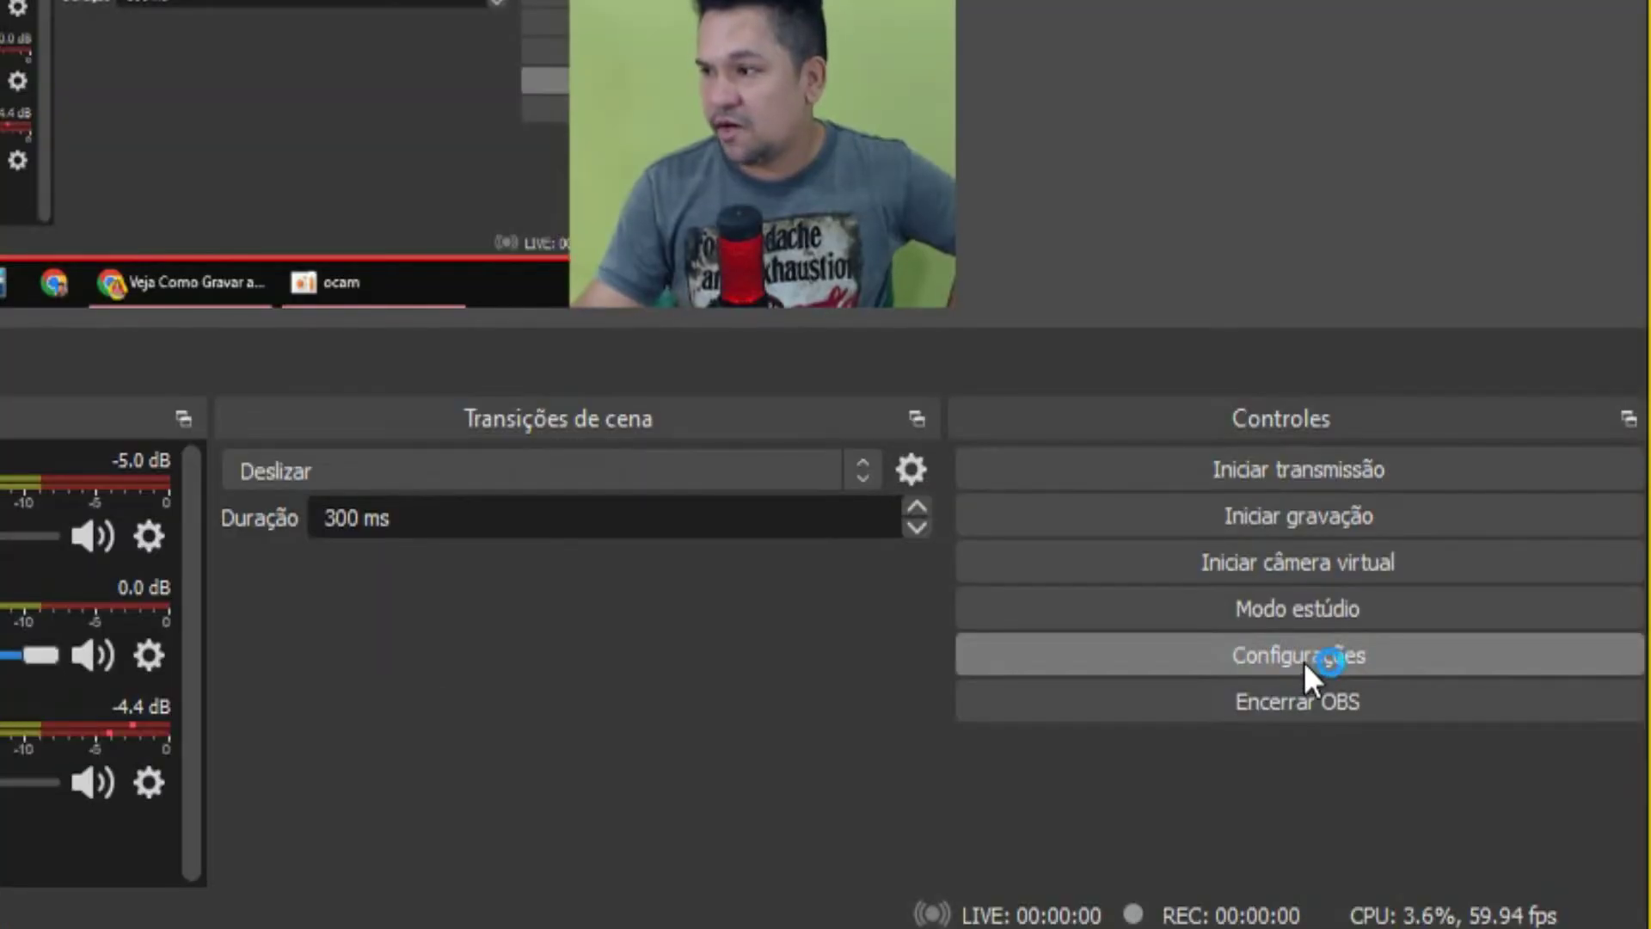
# - In the audio settings, assign Microfone (Iriun Webcam) to auxiliary microphone 2 and save the settings
pyautogui.click(1489, 812)
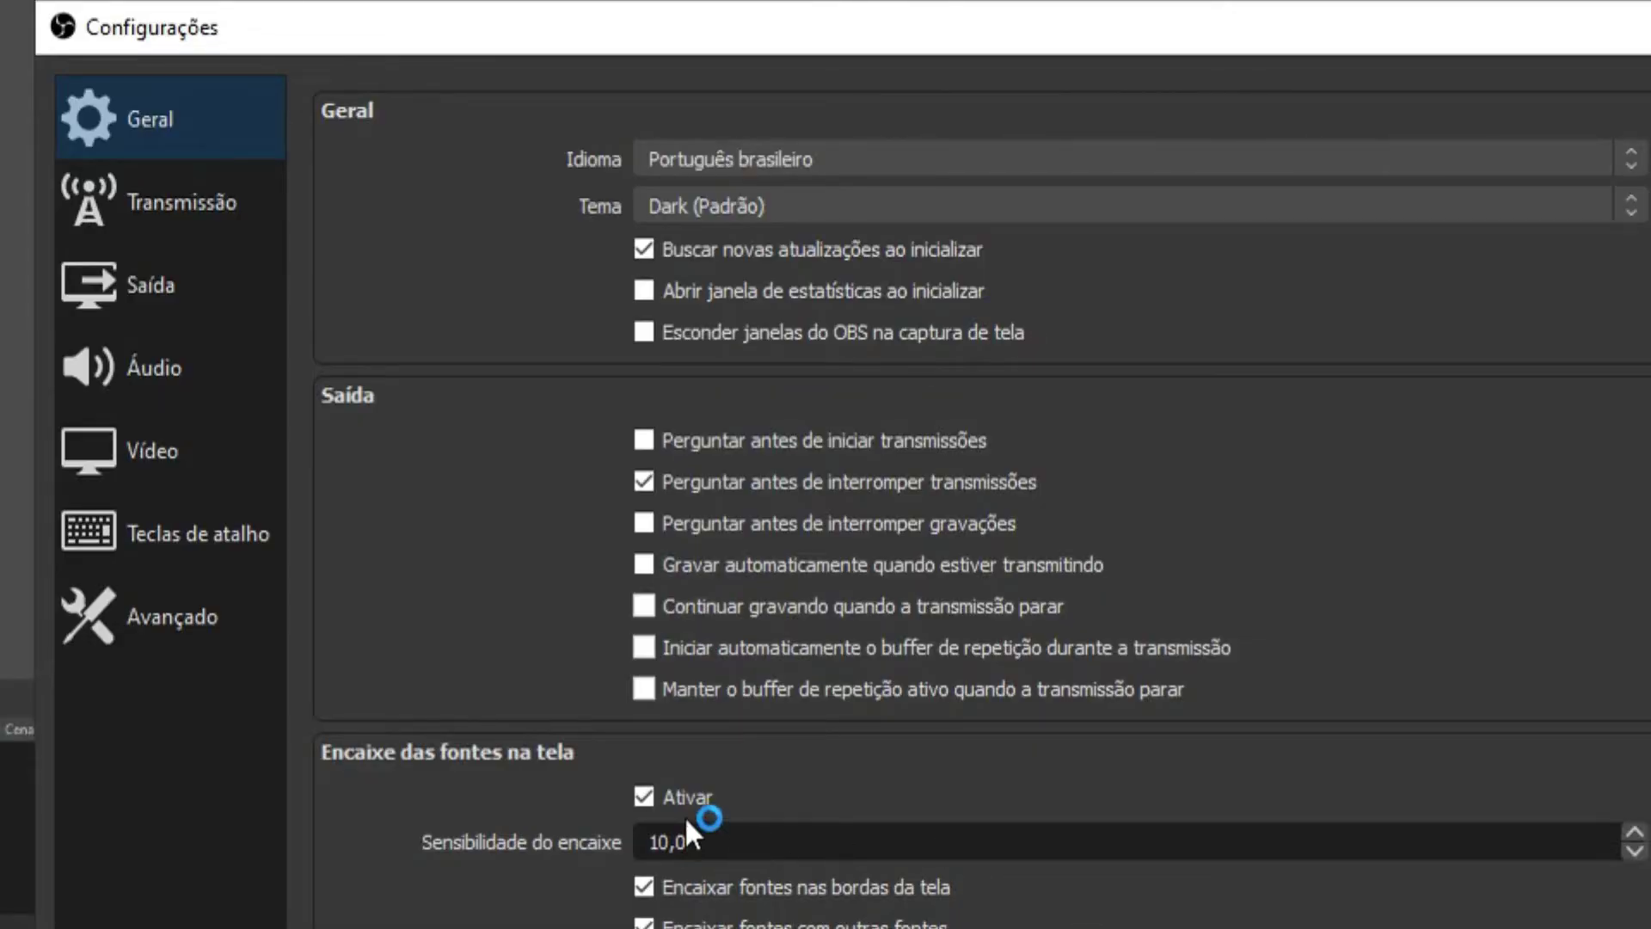
pyautogui.click(147, 385)
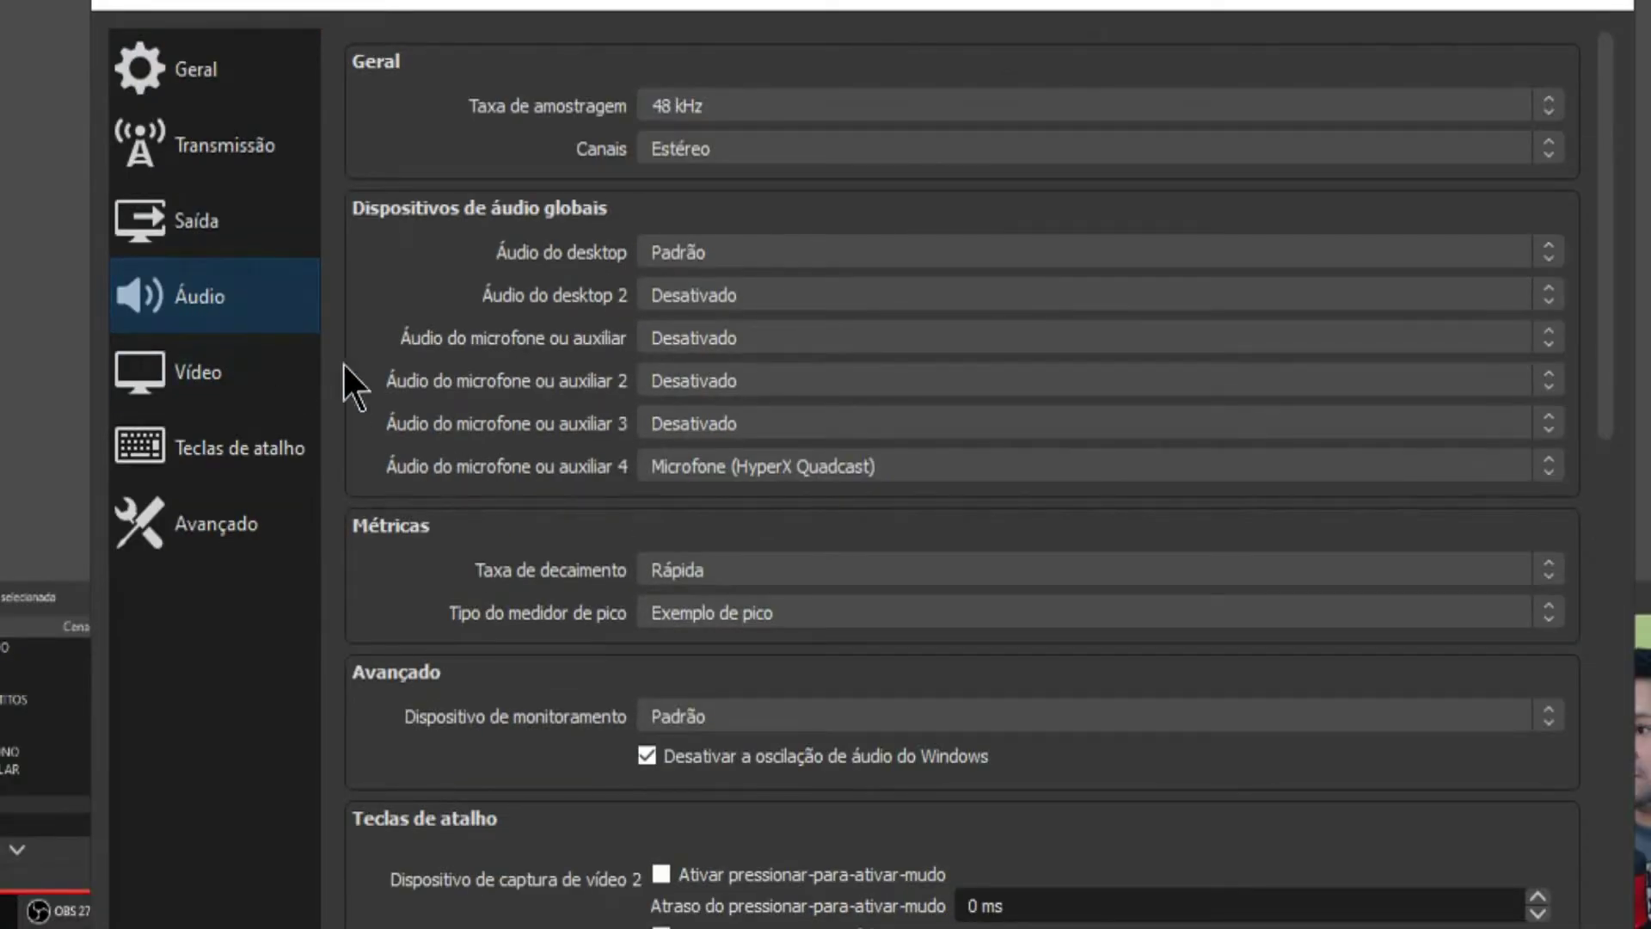
pyautogui.click(710, 379)
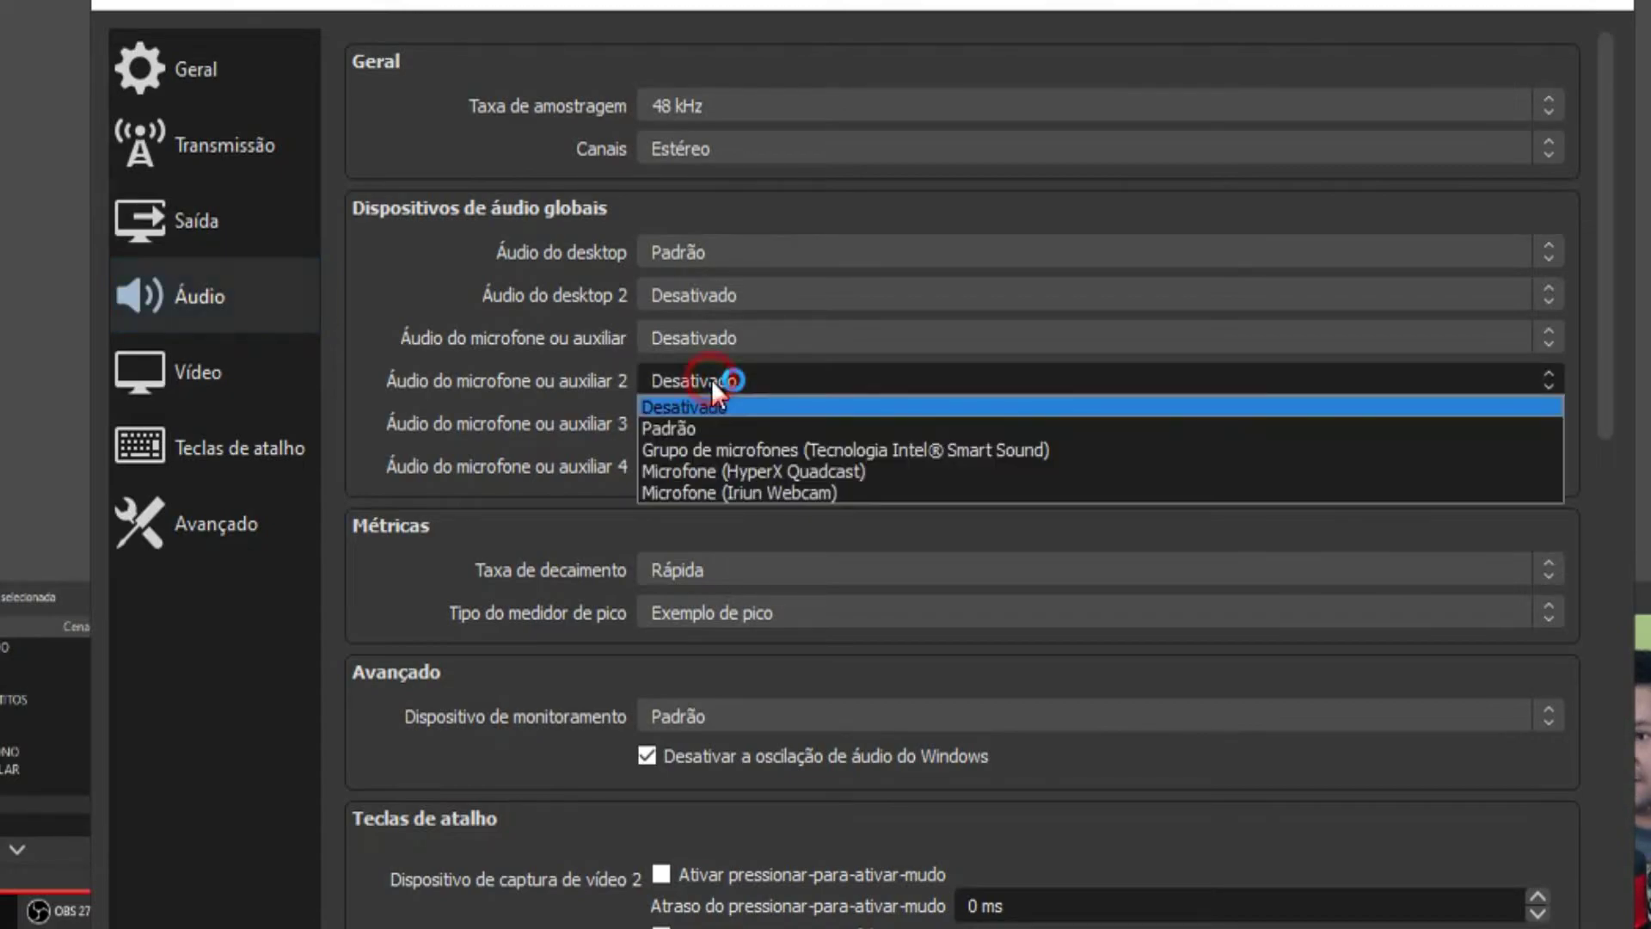
pyautogui.click(767, 493)
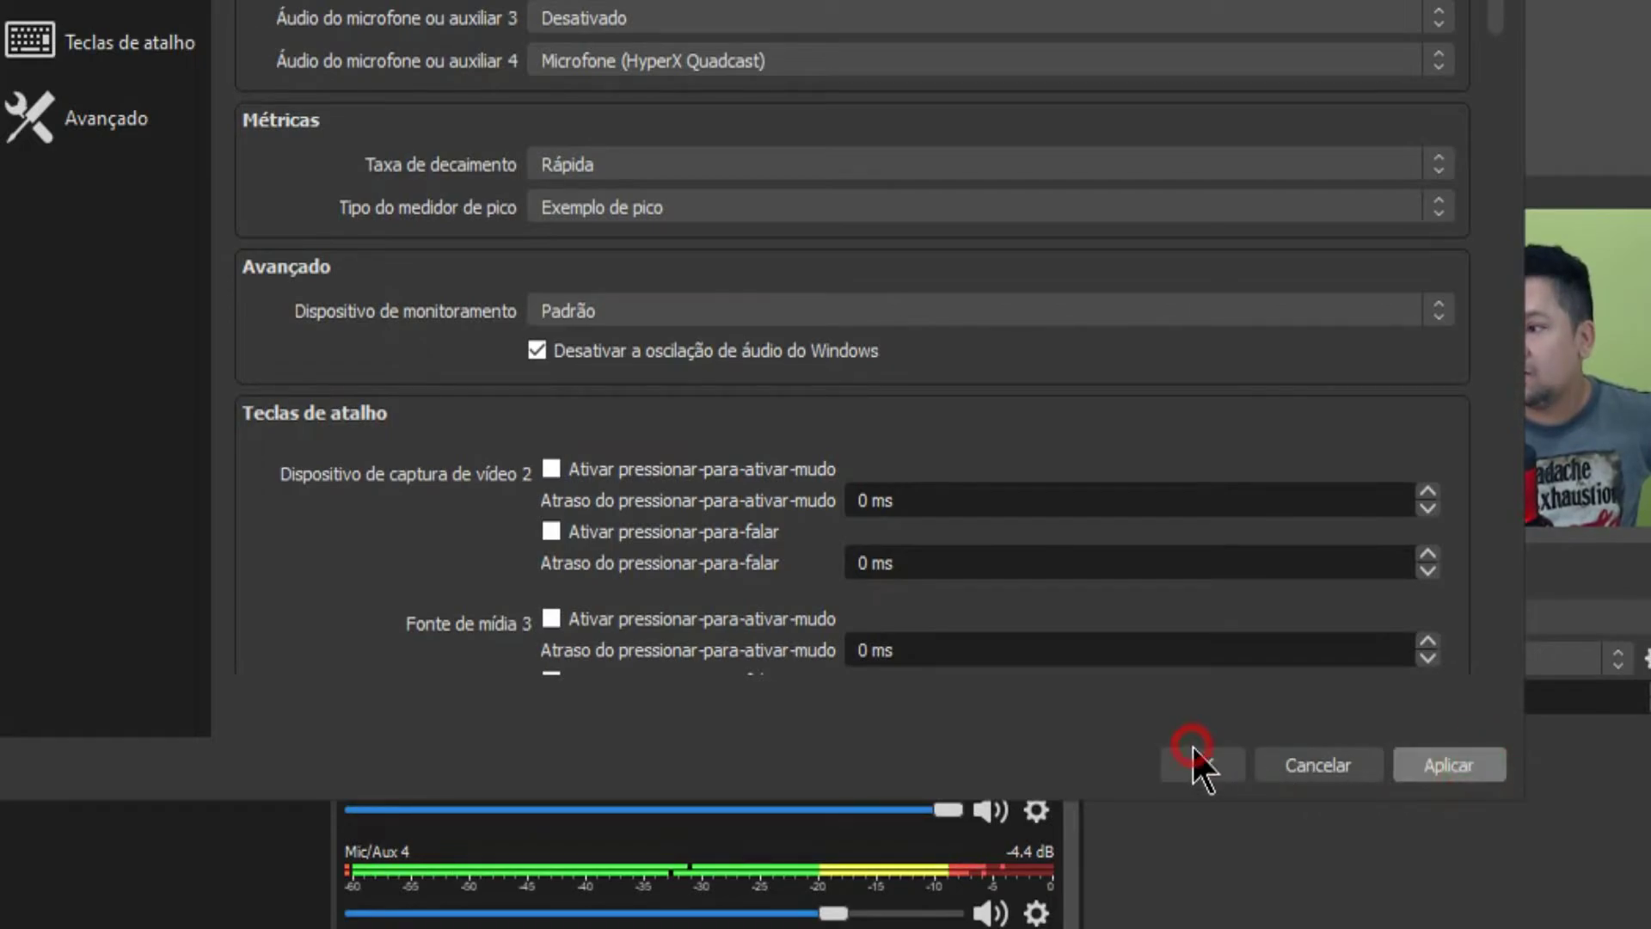
pyautogui.click(1192, 755)
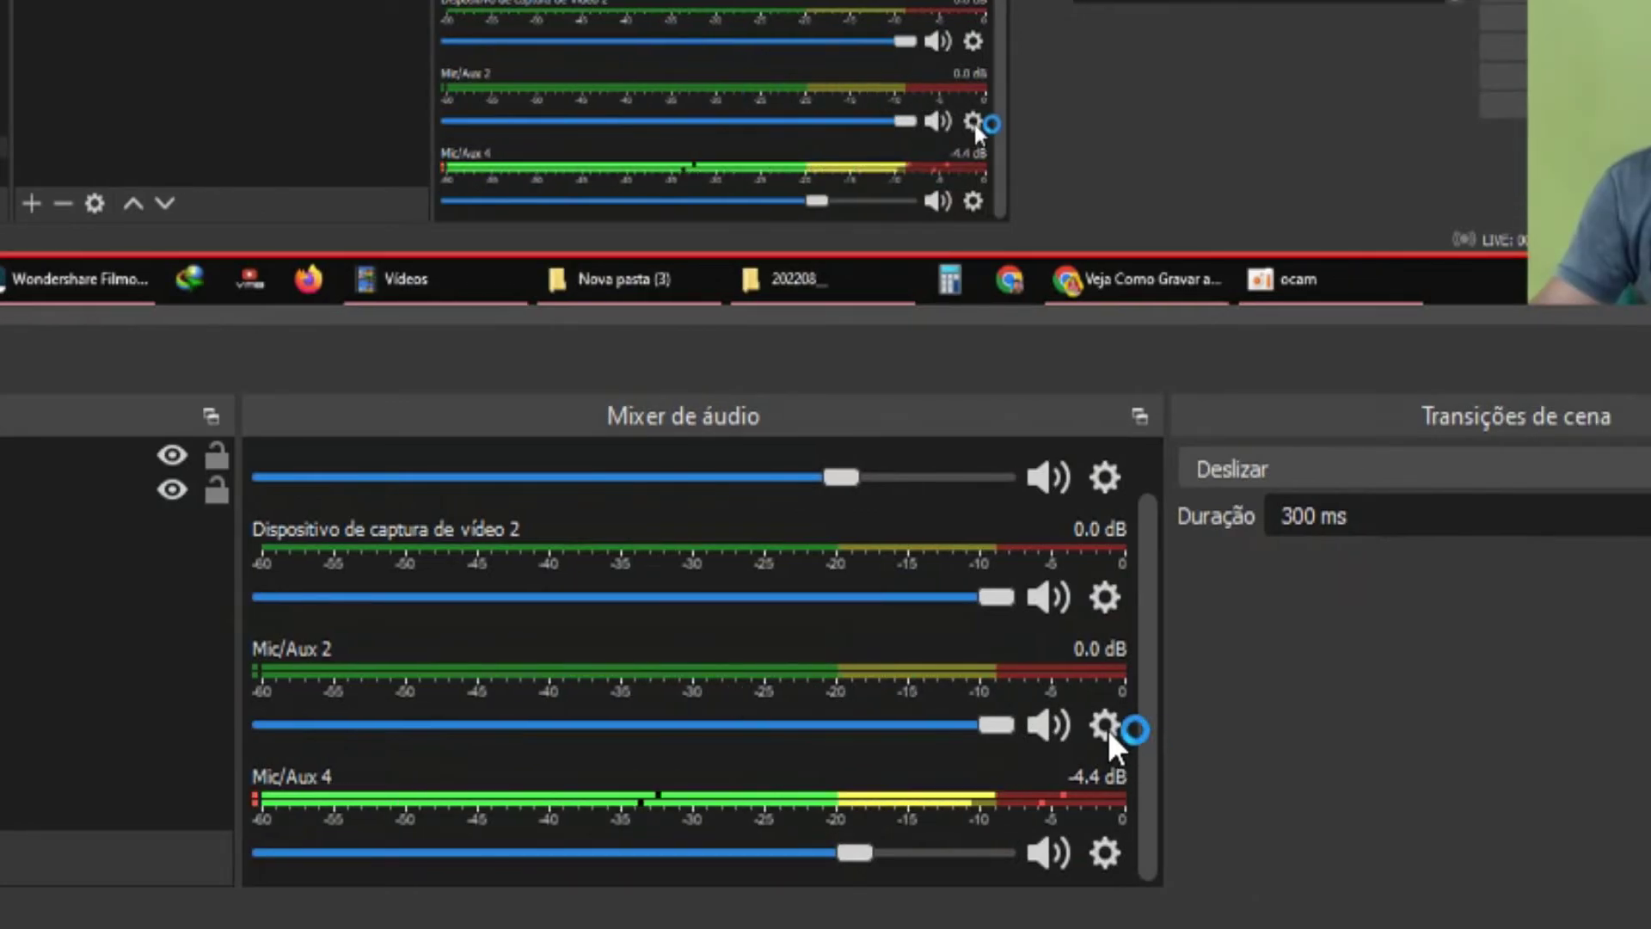
# - Set the sync offset of Mic/Aux 2 to 125 ms in the advanced audio properties
pyautogui.click(1104, 725)
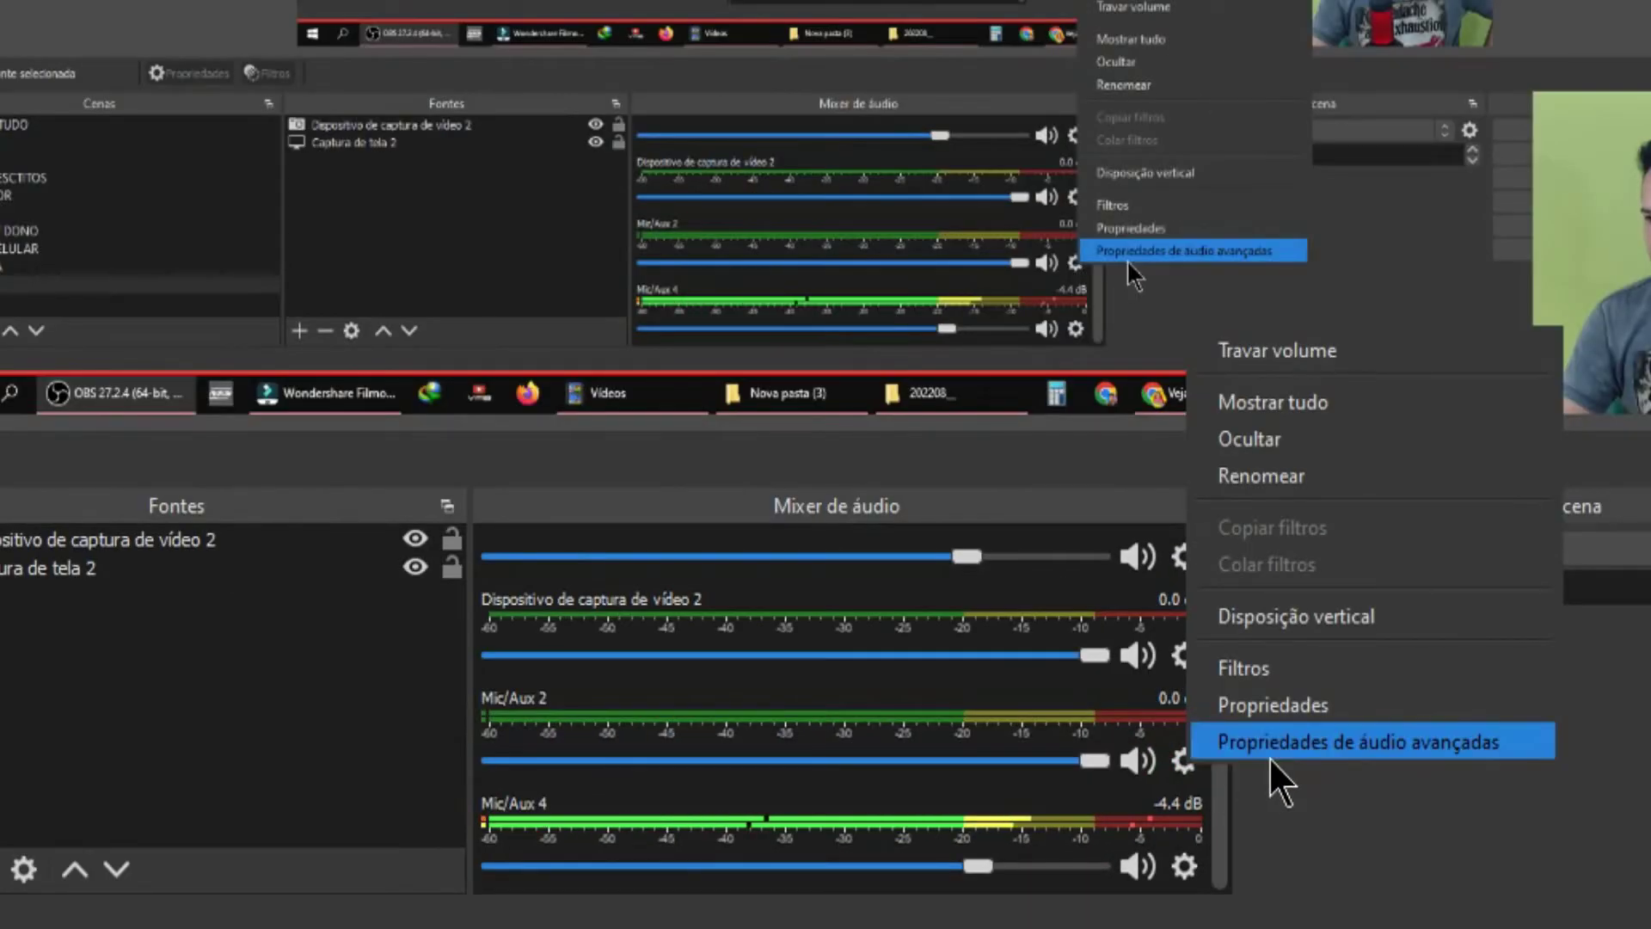
pyautogui.click(1278, 745)
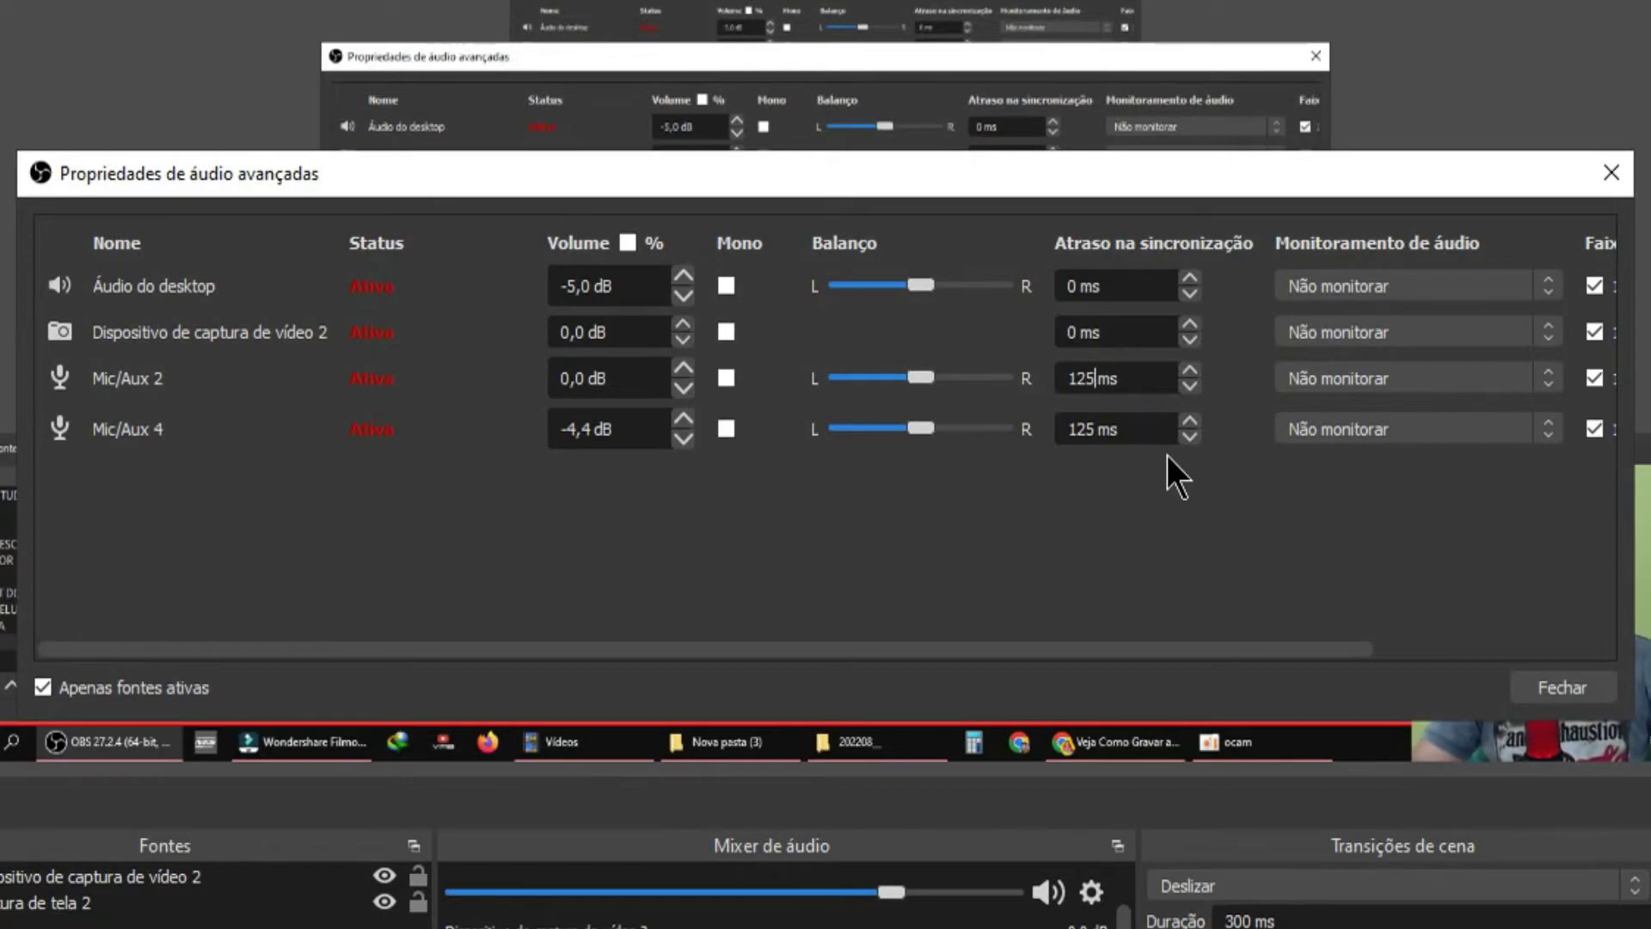
pyautogui.click(1574, 693)
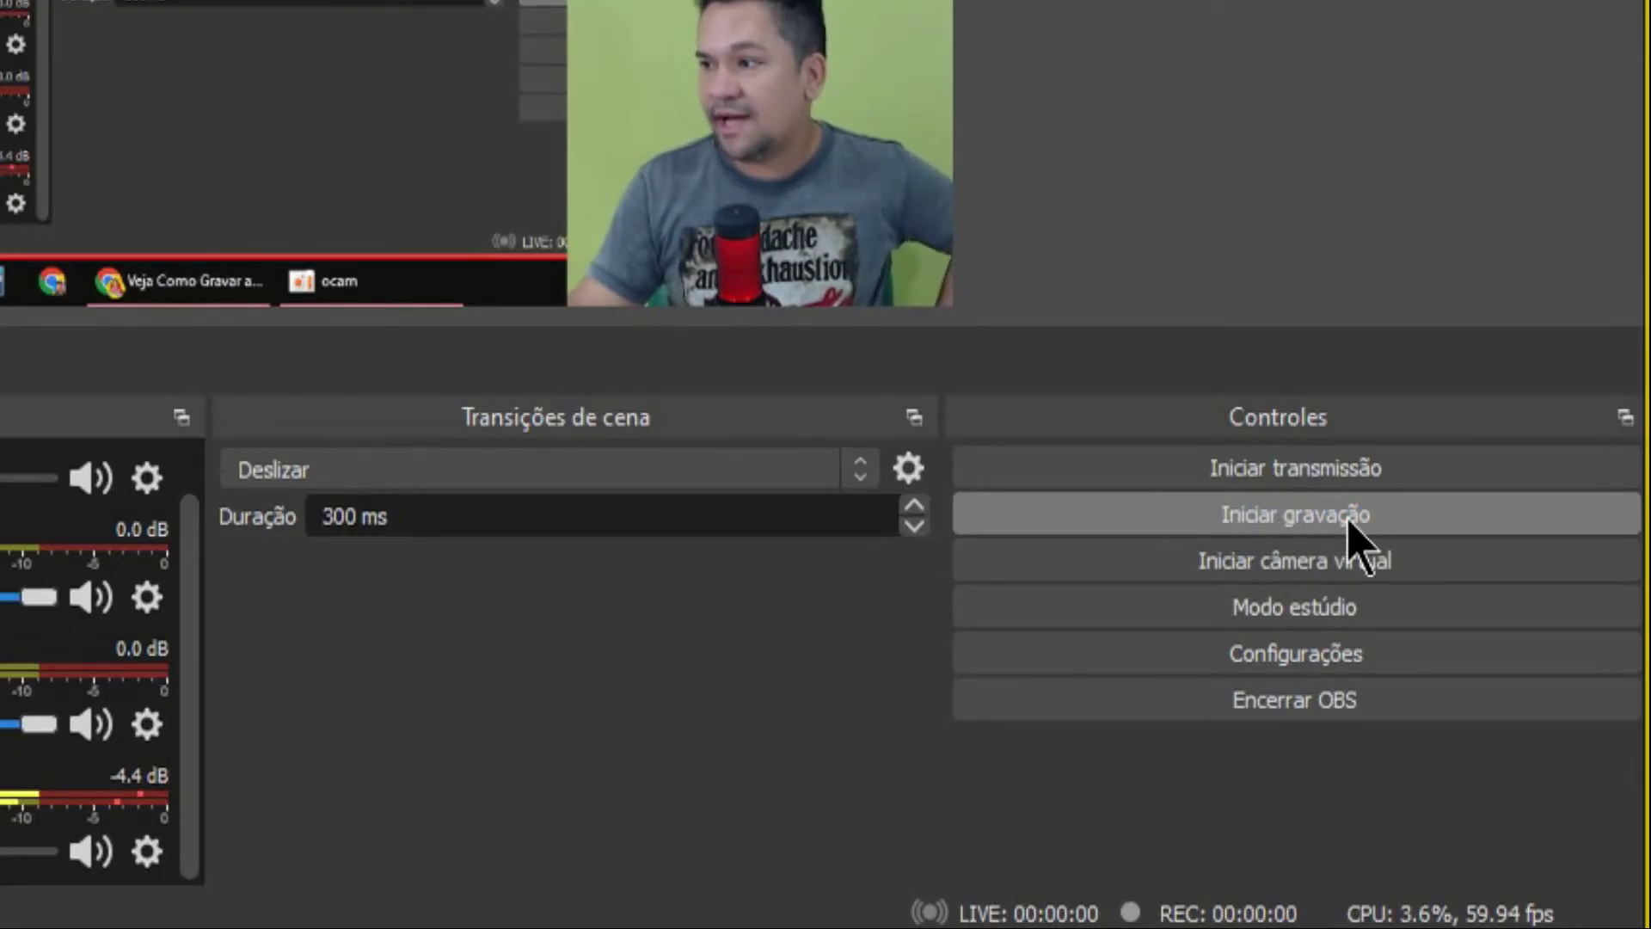
# - Switch to File Explorer and look through the Vídeos folder for the recorded video files
pyautogui.click(1008, 555)
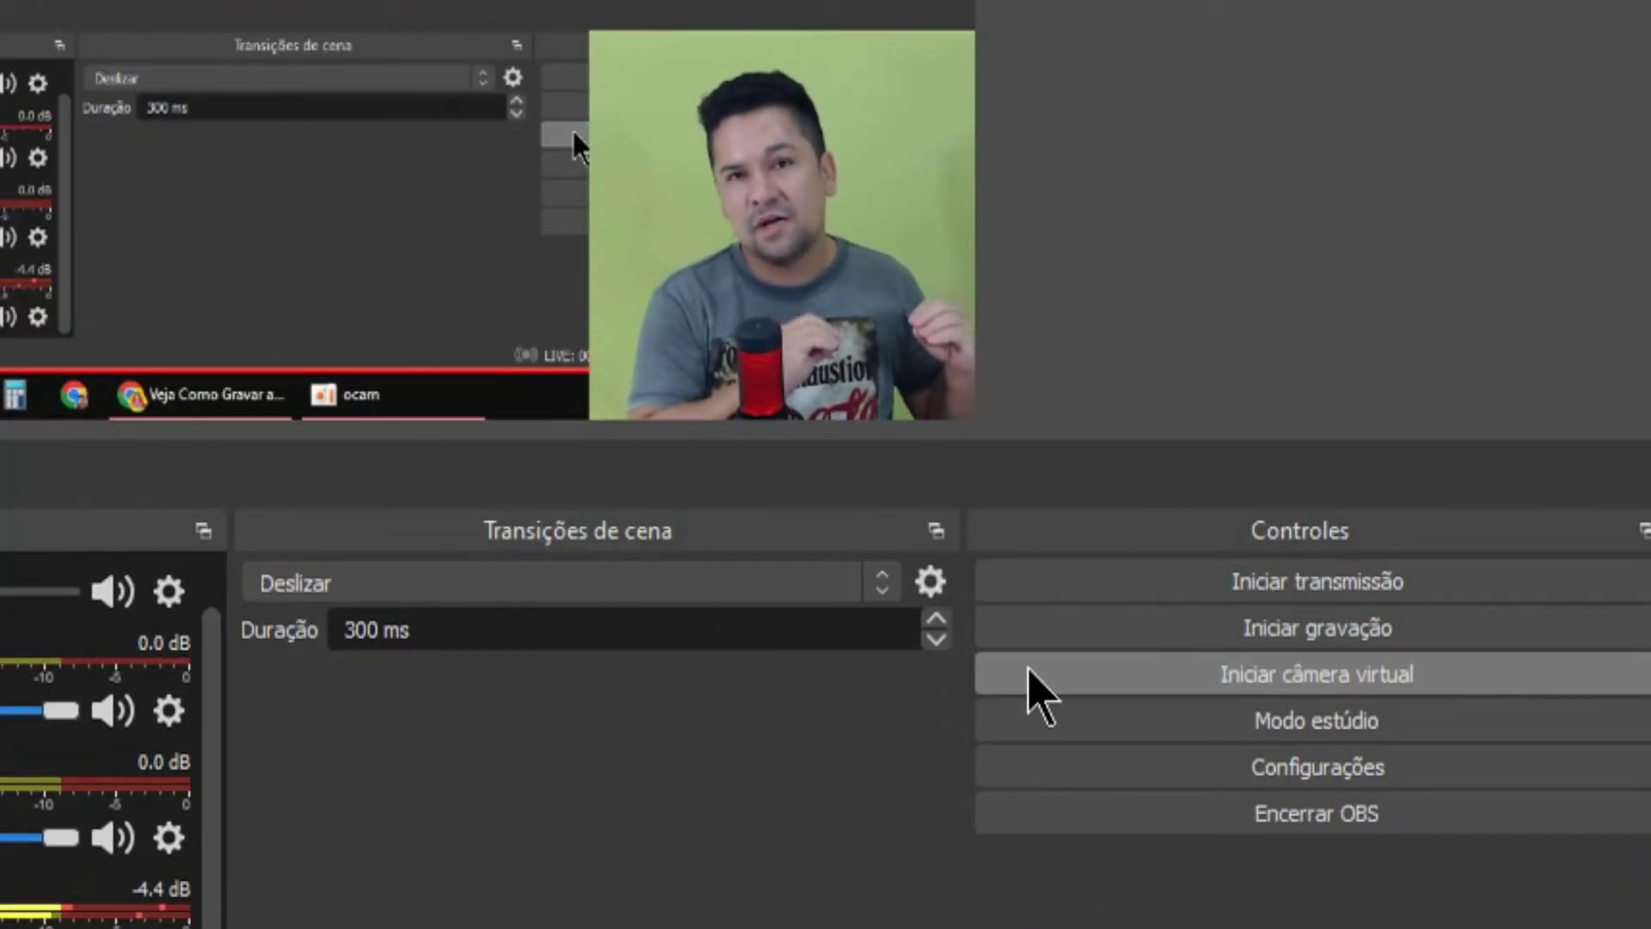
pyautogui.click(1044, 620)
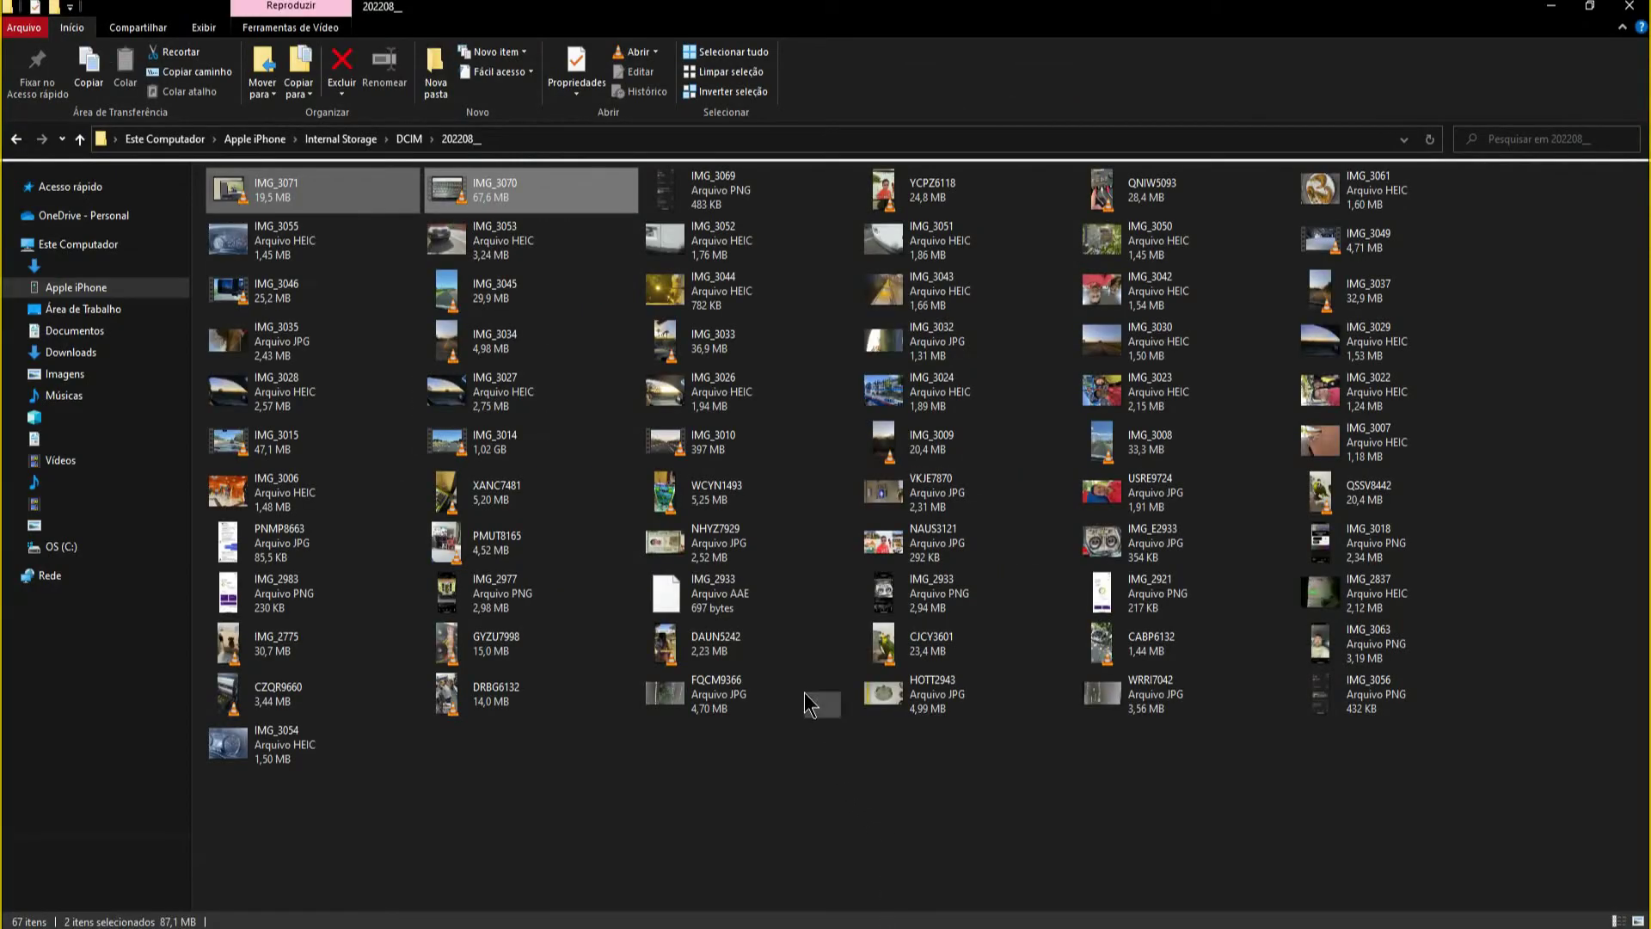
pyautogui.click(74, 465)
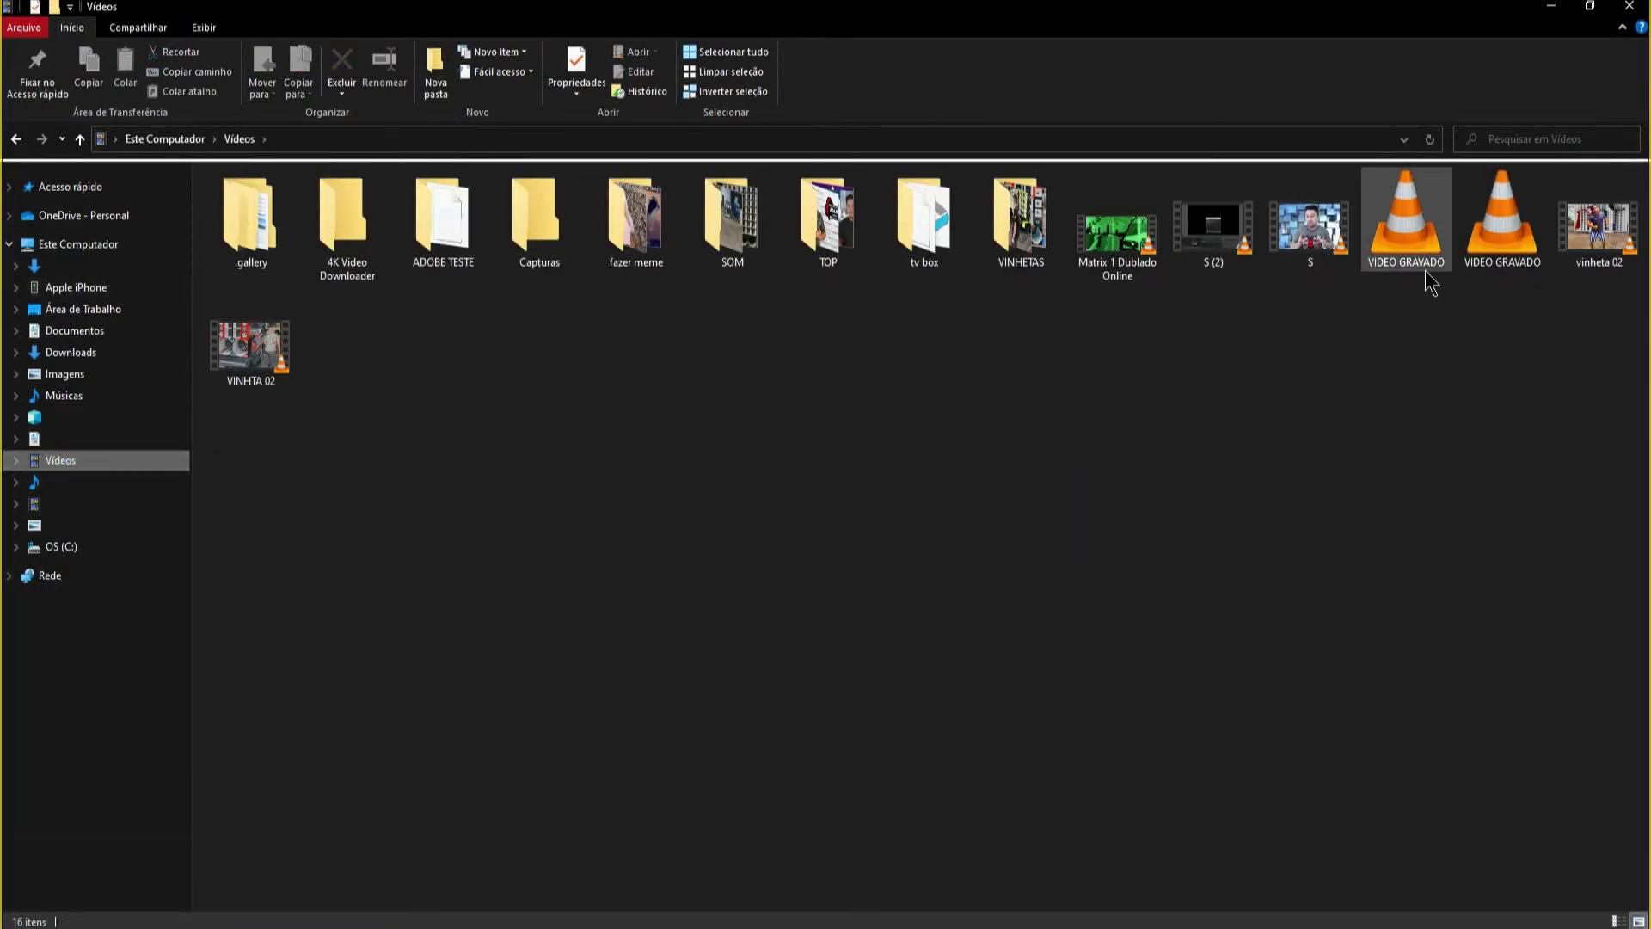
pyautogui.click(66, 464)
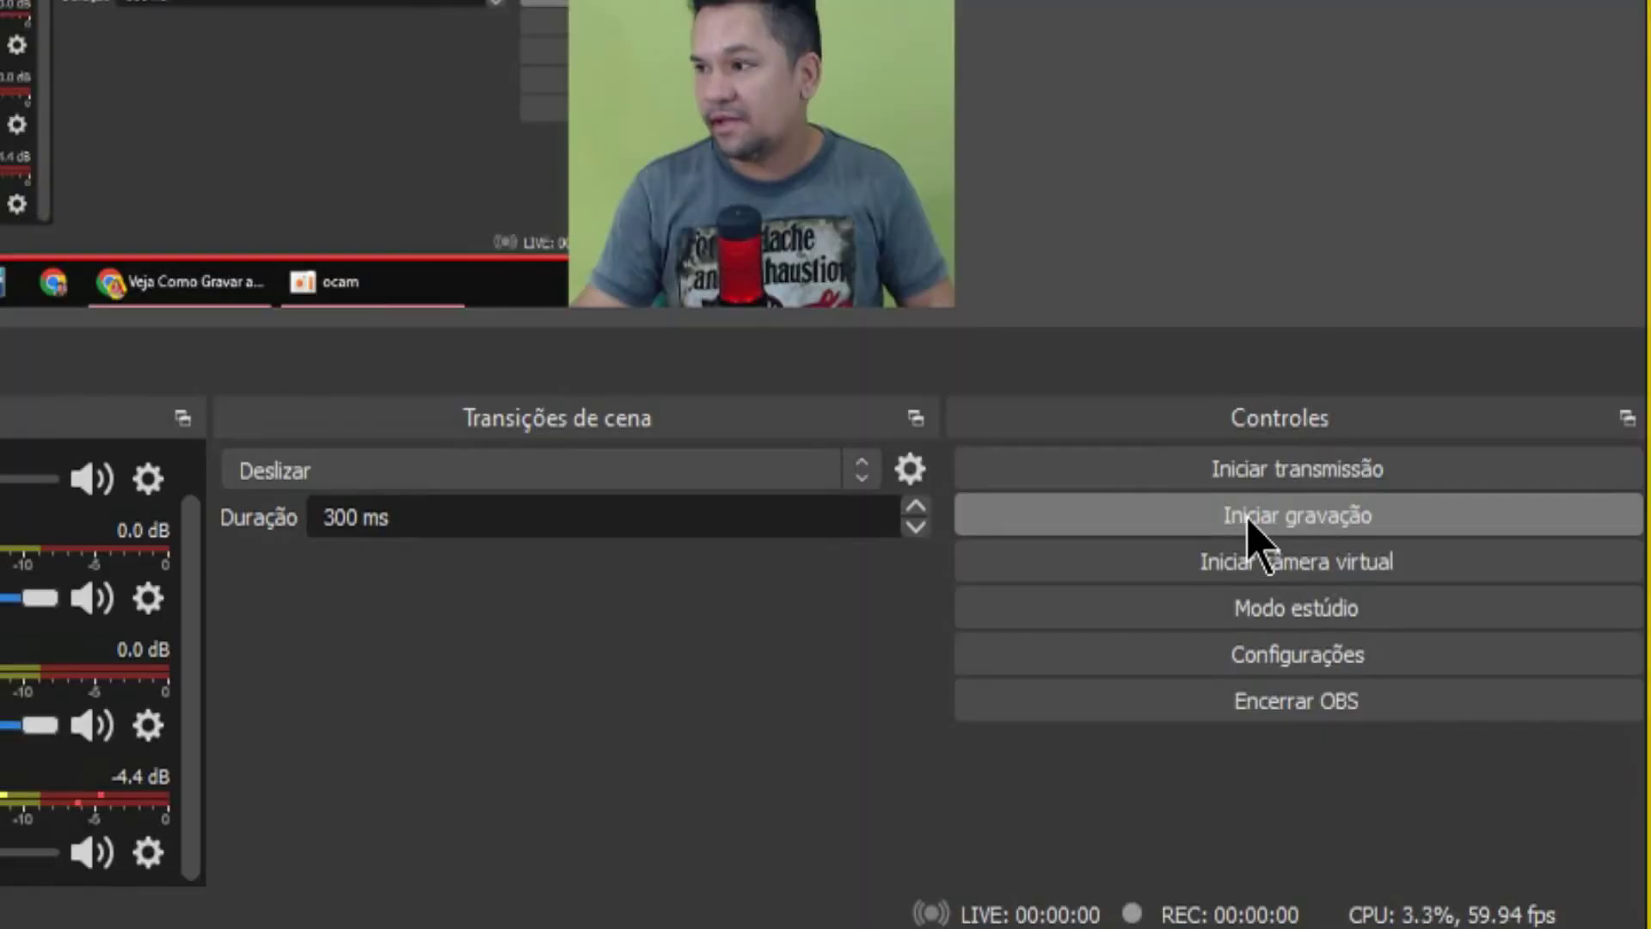
# - Start a short test recording of the scene and stop it
pyautogui.click(1245, 516)
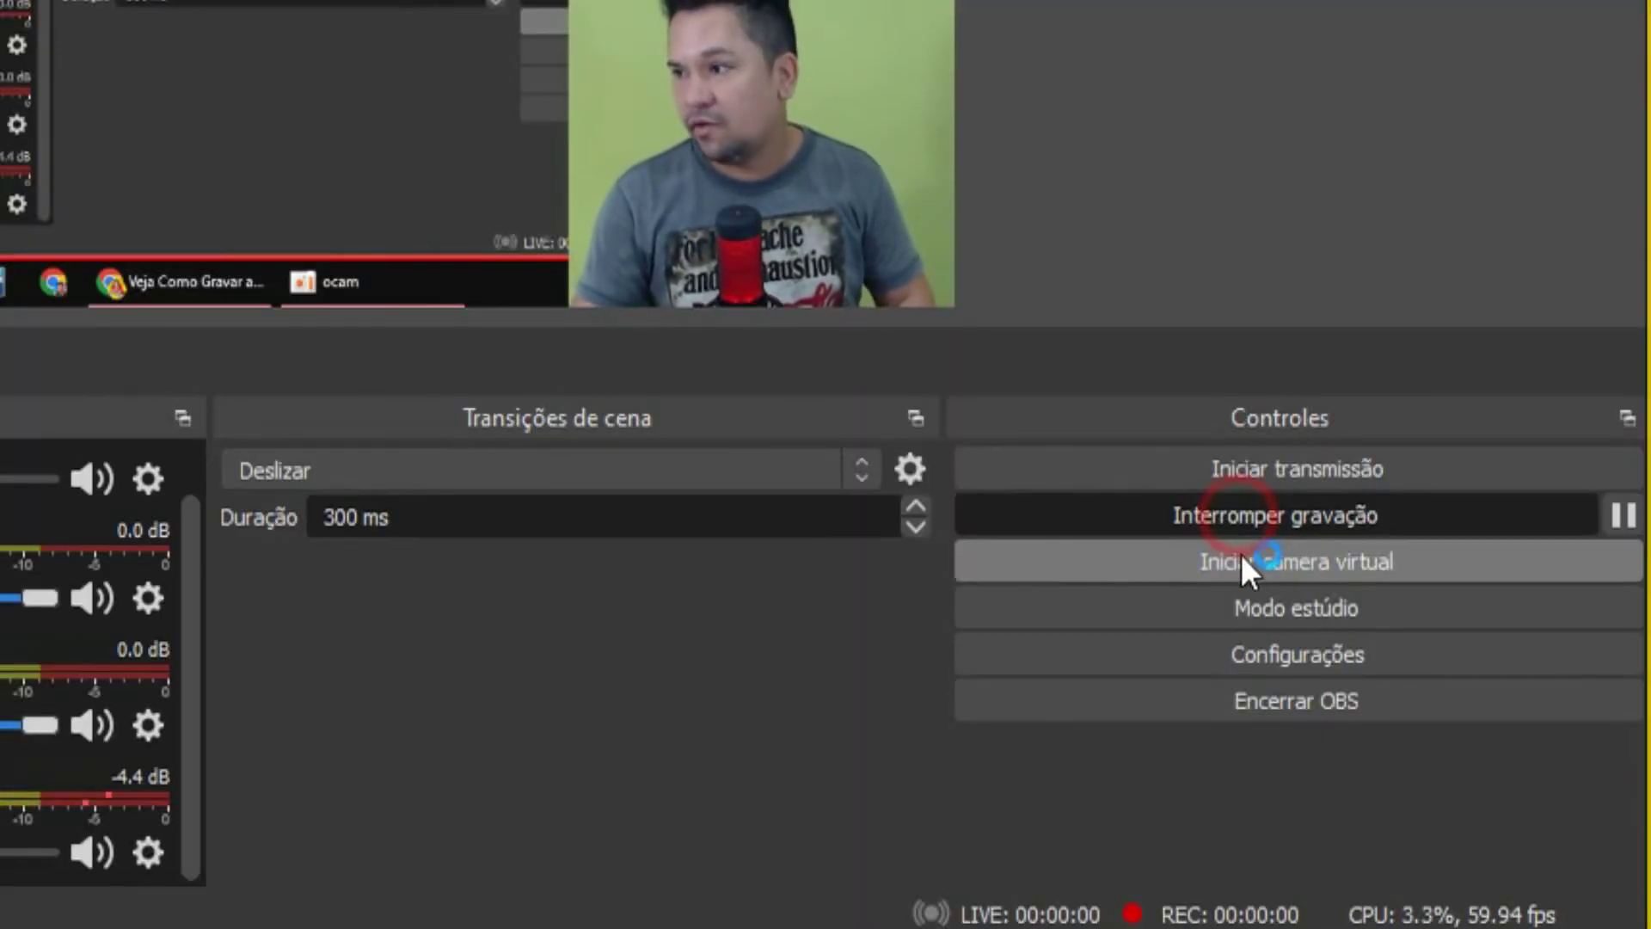
pyautogui.click(1264, 527)
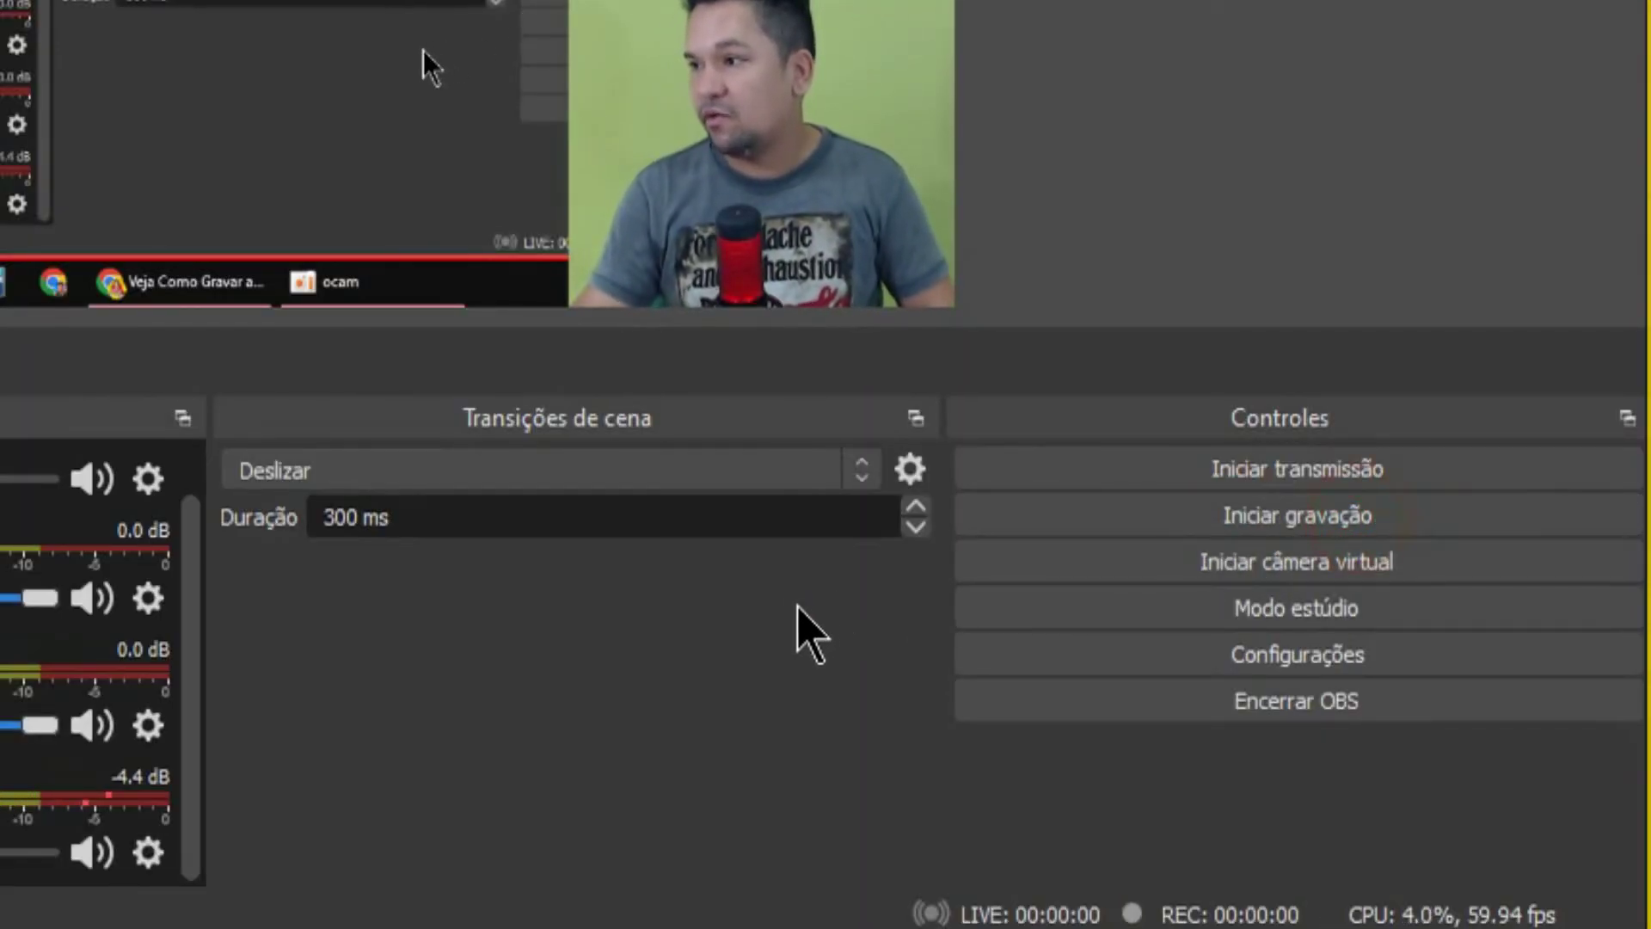